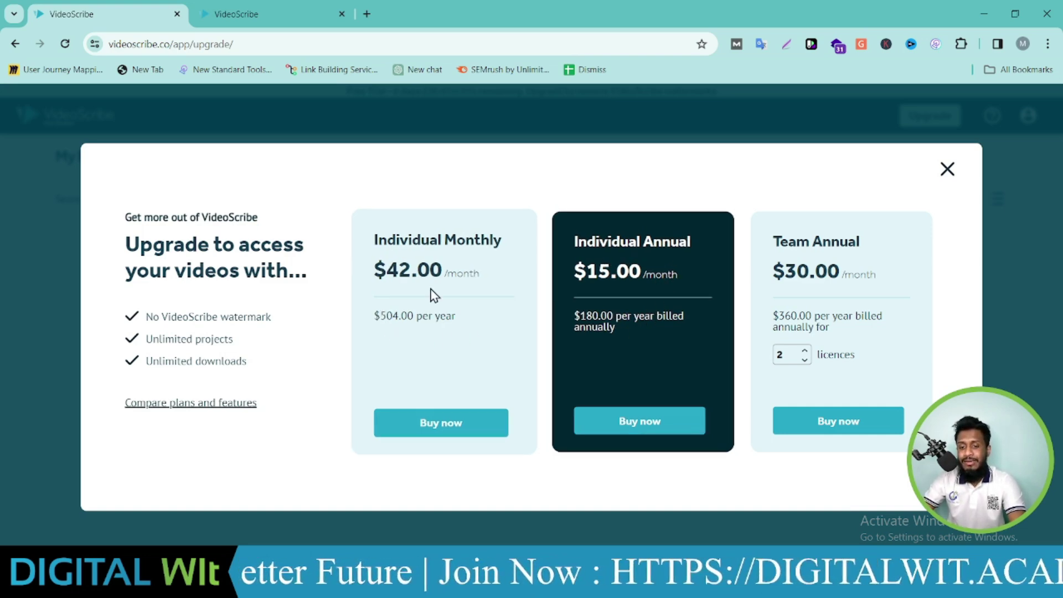
# - Compare the yearly billing amounts of the Individual Monthly, Individual Annual and Team Annual plans
pyautogui.moveTo(458, 316); pyautogui.dragTo(398, 315)
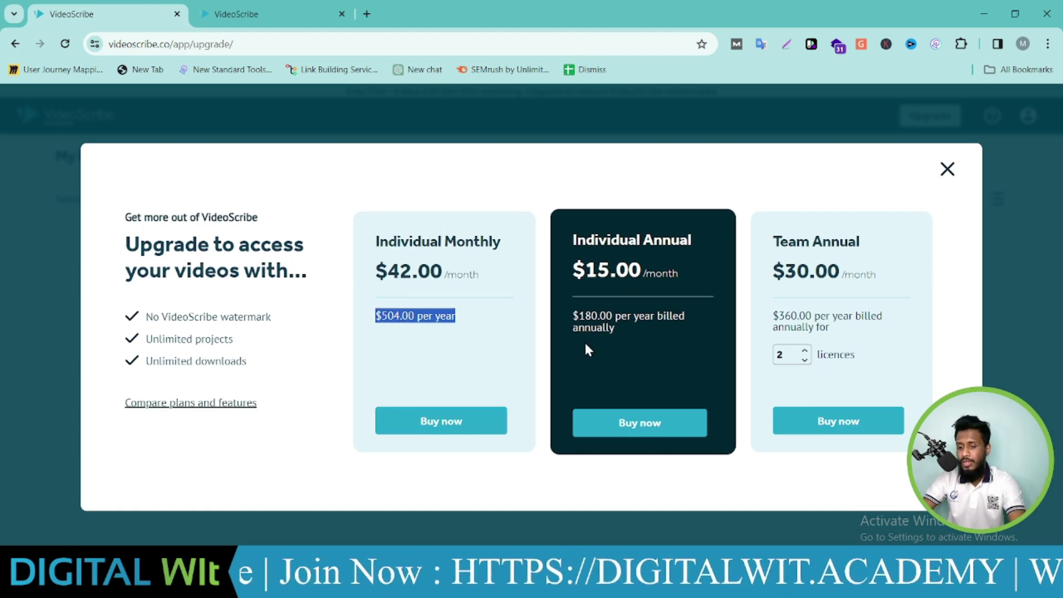
pyautogui.click(599, 326)
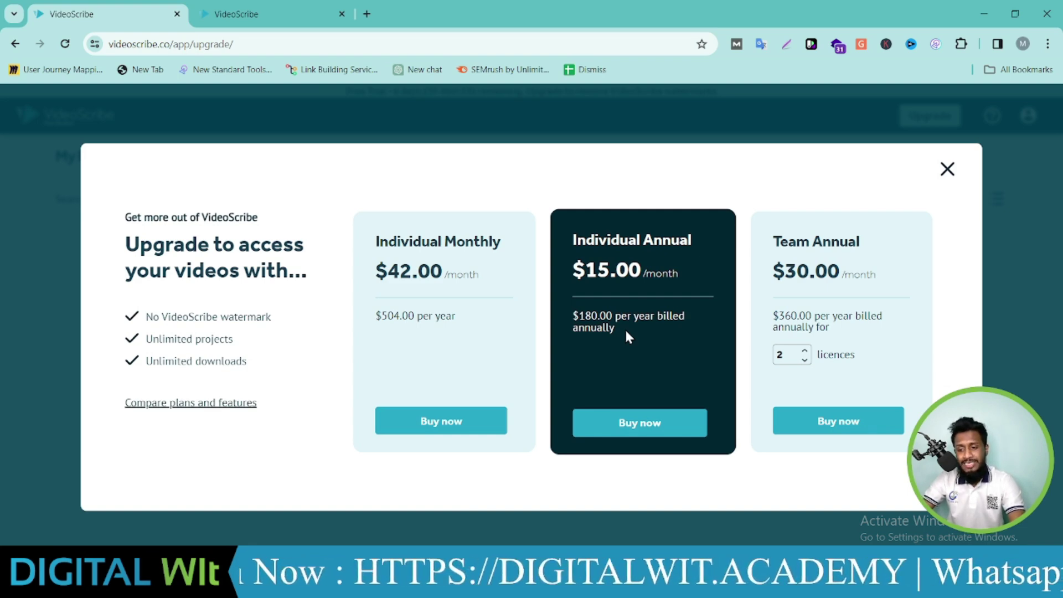
pyautogui.moveTo(626, 331); pyautogui.dragTo(579, 317)
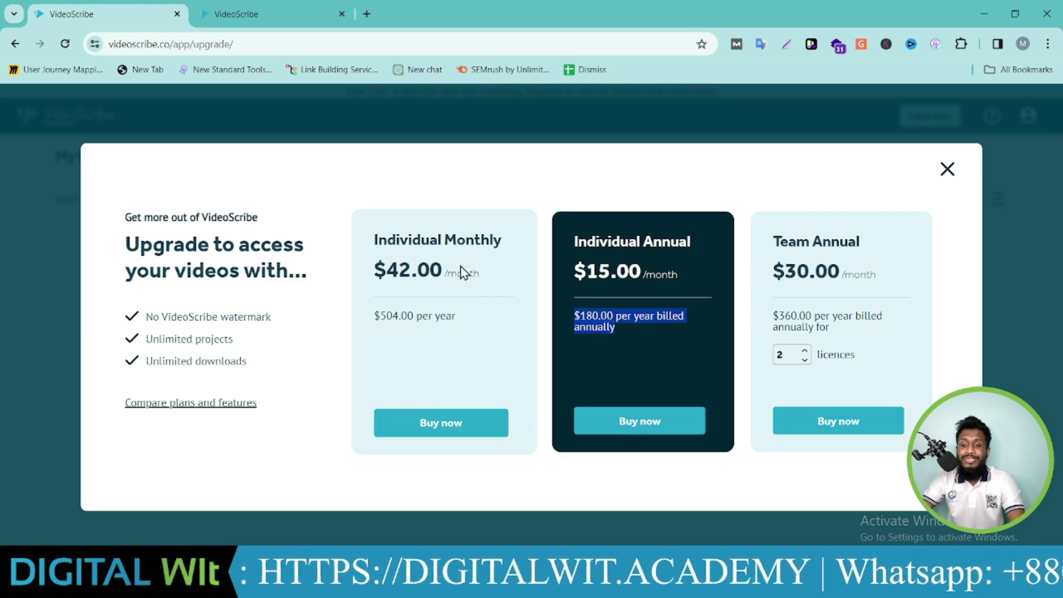
pyautogui.moveTo(459, 320); pyautogui.dragTo(357, 244)
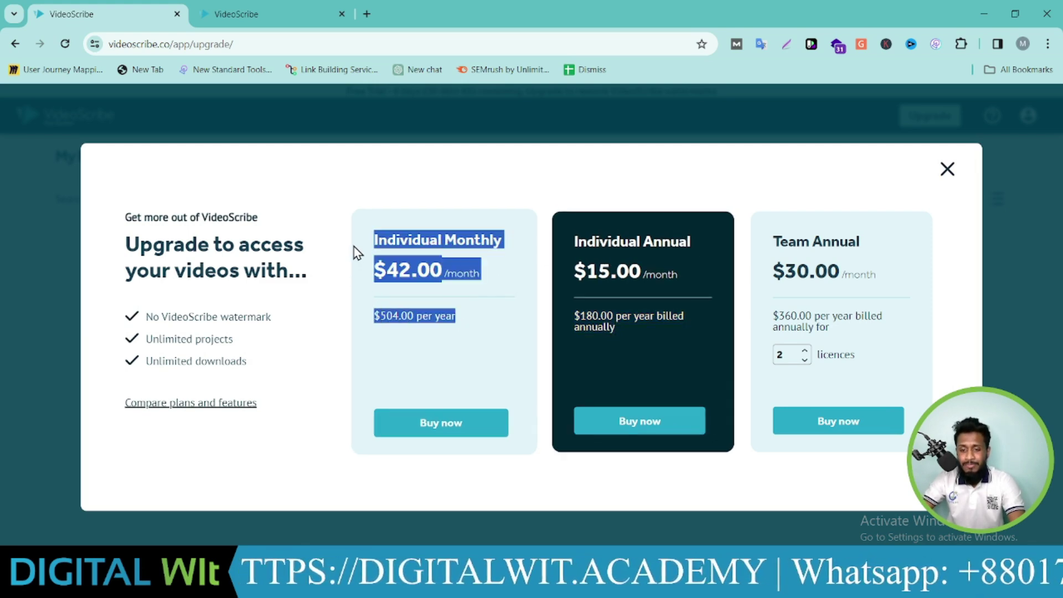
pyautogui.click(413, 327)
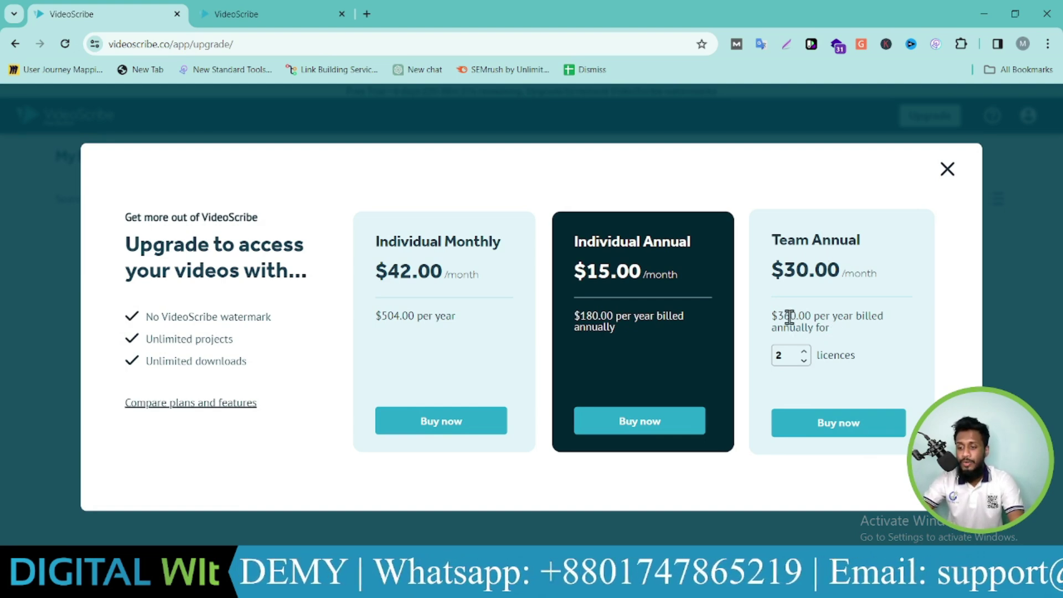
pyautogui.moveTo(775, 316); pyautogui.dragTo(814, 316)
pyautogui.click(844, 320)
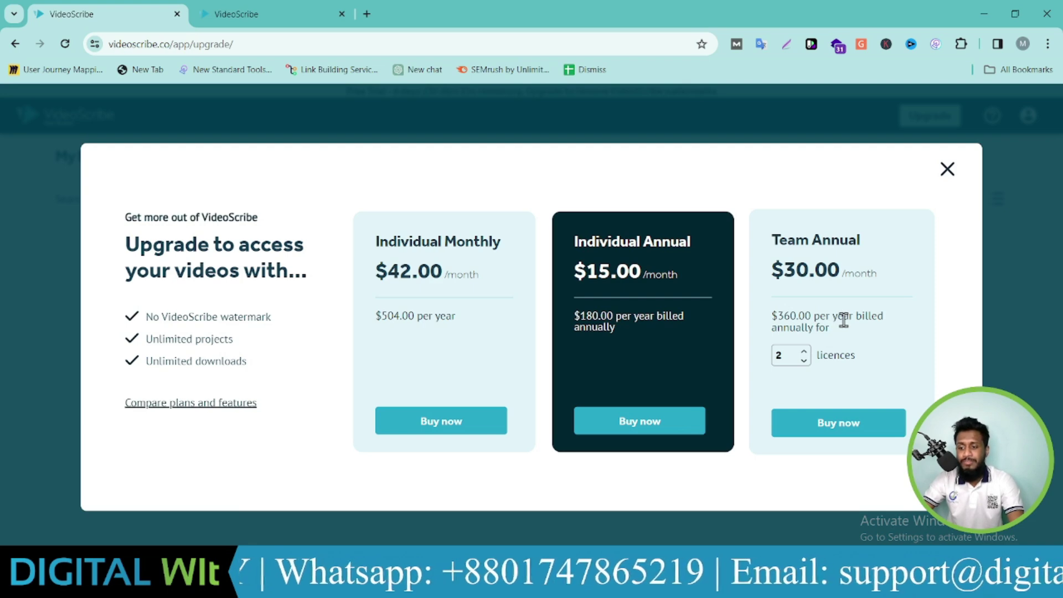
# - Try different licence counts for the Team Annual plan, ending at 9, to check how its price changes
pyautogui.click(804, 352)
pyautogui.click(805, 352)
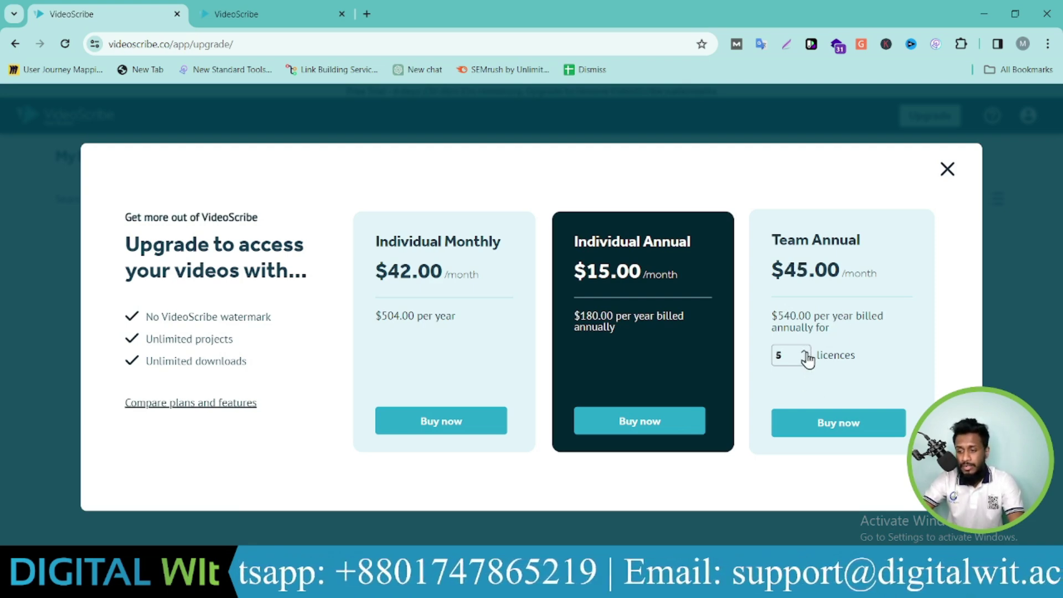
pyautogui.click(804, 362)
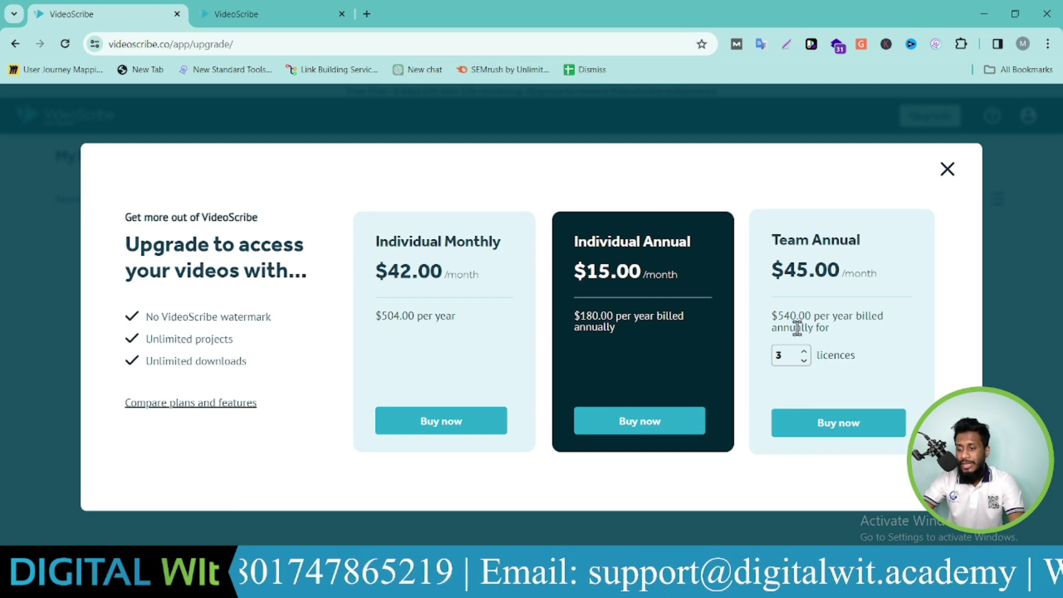
pyautogui.click(805, 353)
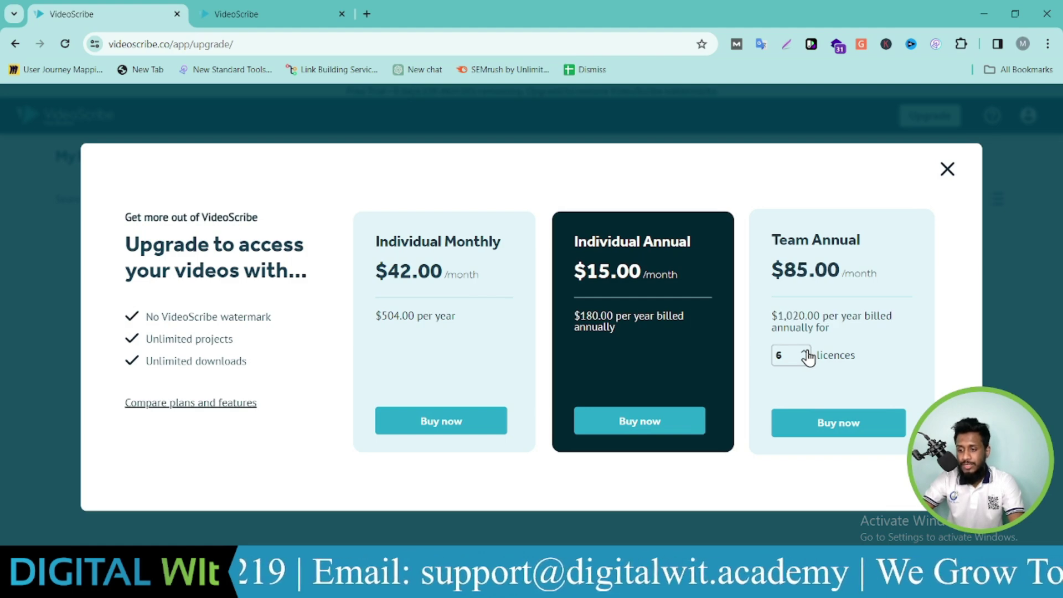
pyautogui.click(806, 351)
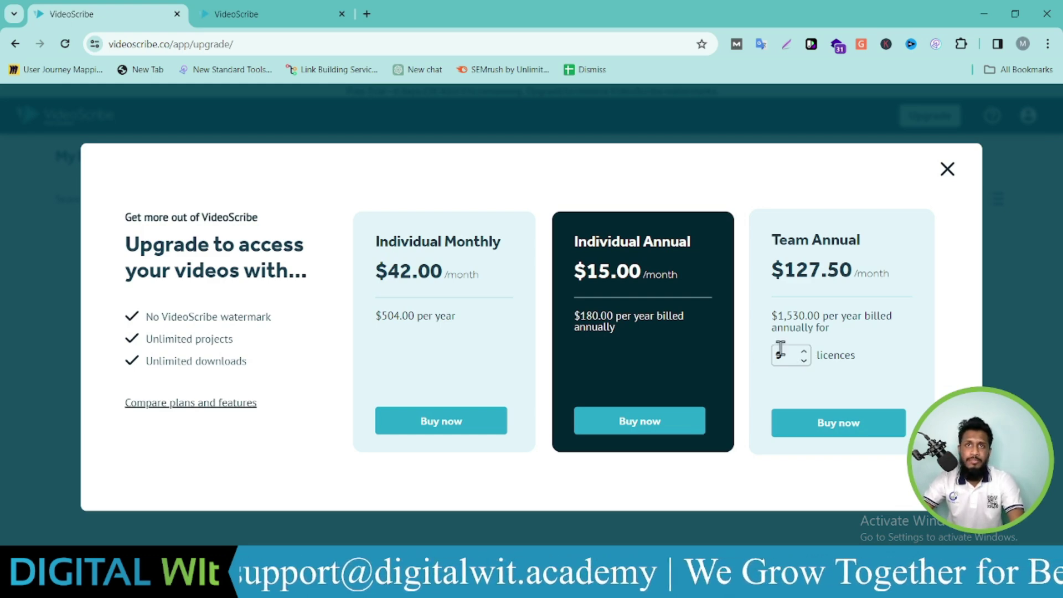
# - Switch to the template gallery and look through its categories, from Trending Now to Engaging your Audience
pyautogui.click(264, 7)
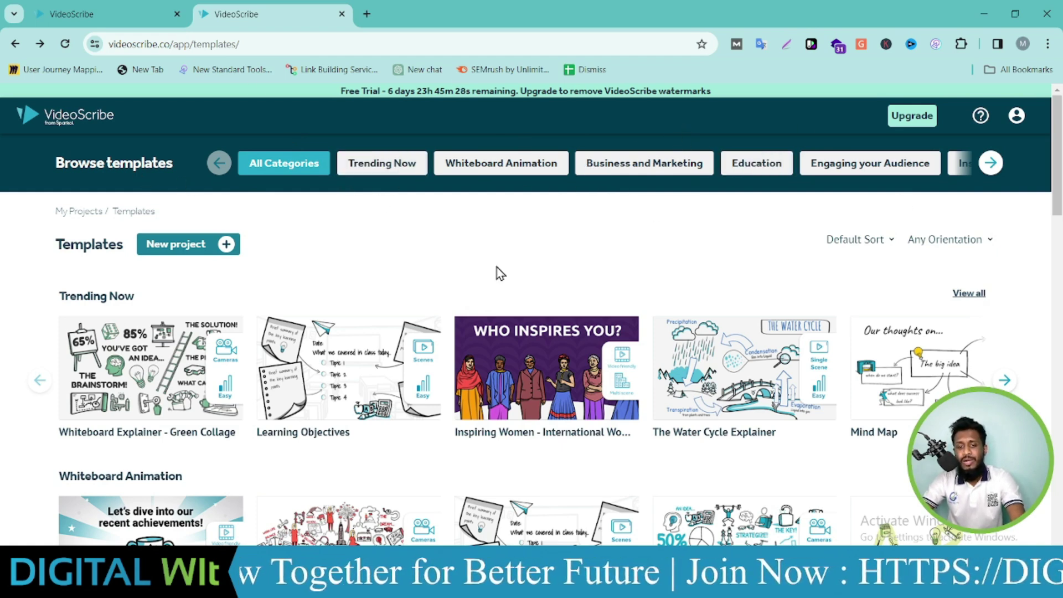
pyautogui.scroll(-1, 446, 296)
pyautogui.scroll(-1, 449, 297)
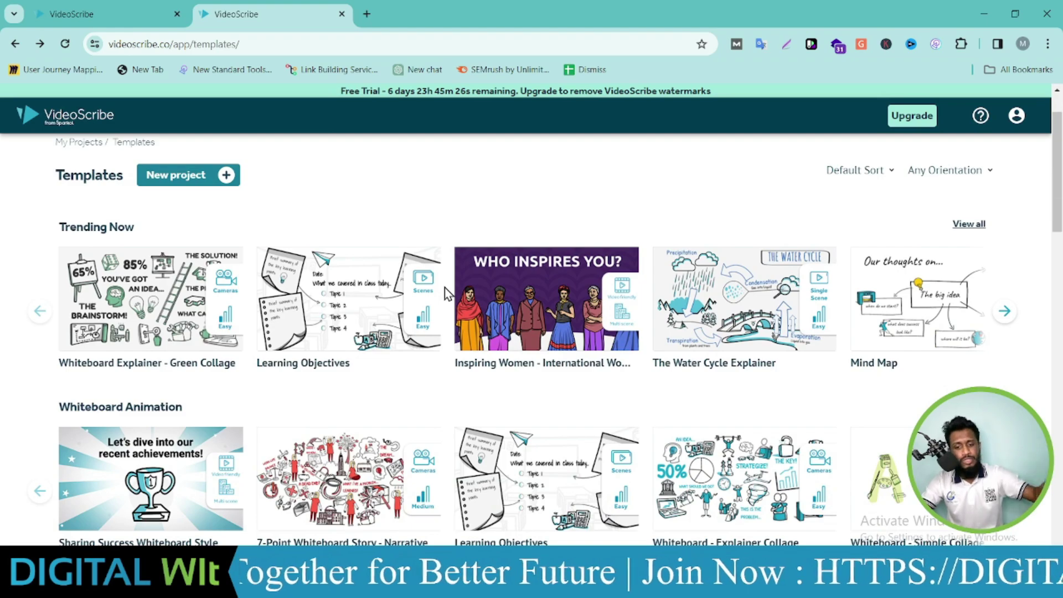
pyautogui.scroll(-6, 444, 300)
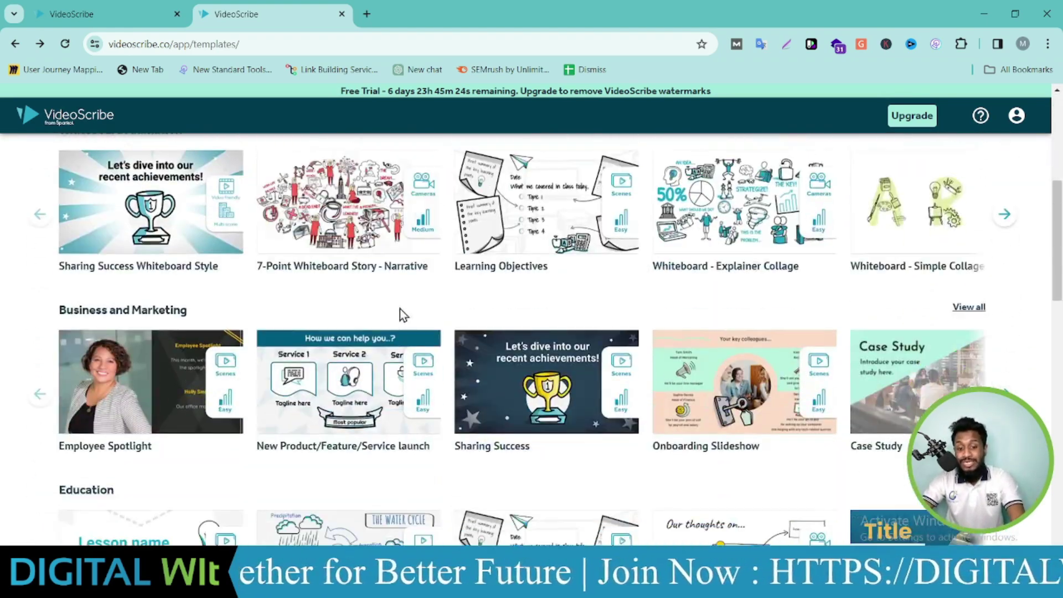
pyautogui.scroll(-3, 395, 326)
pyautogui.scroll(2, 430, 314)
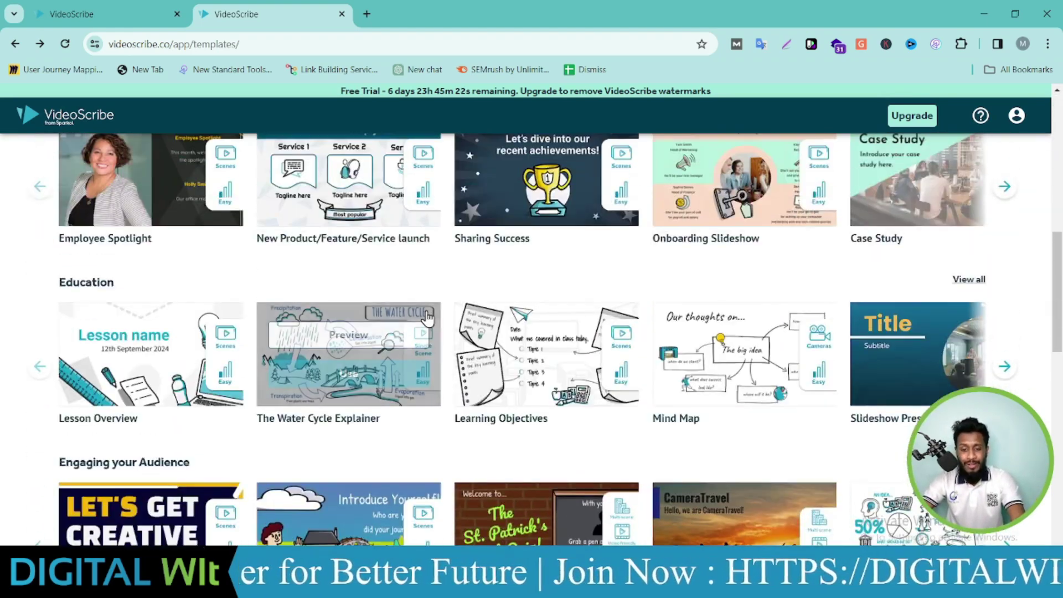
pyautogui.scroll(8, 536, 307)
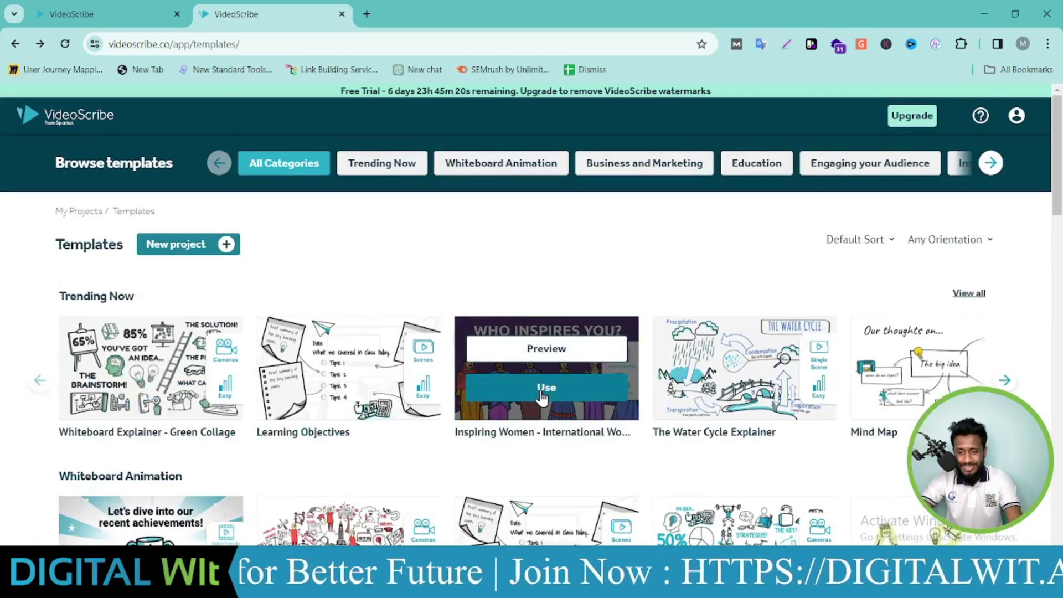
# - Play the preview of the Inspiring Women - International Women's Day 2024 template and close it
pyautogui.click(561, 350)
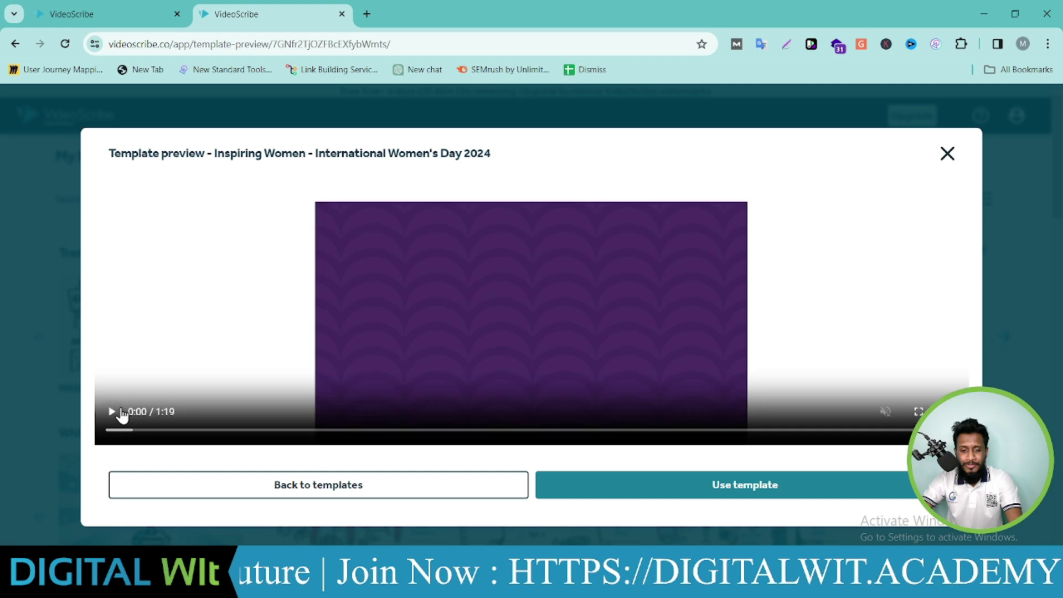
pyautogui.click(121, 412)
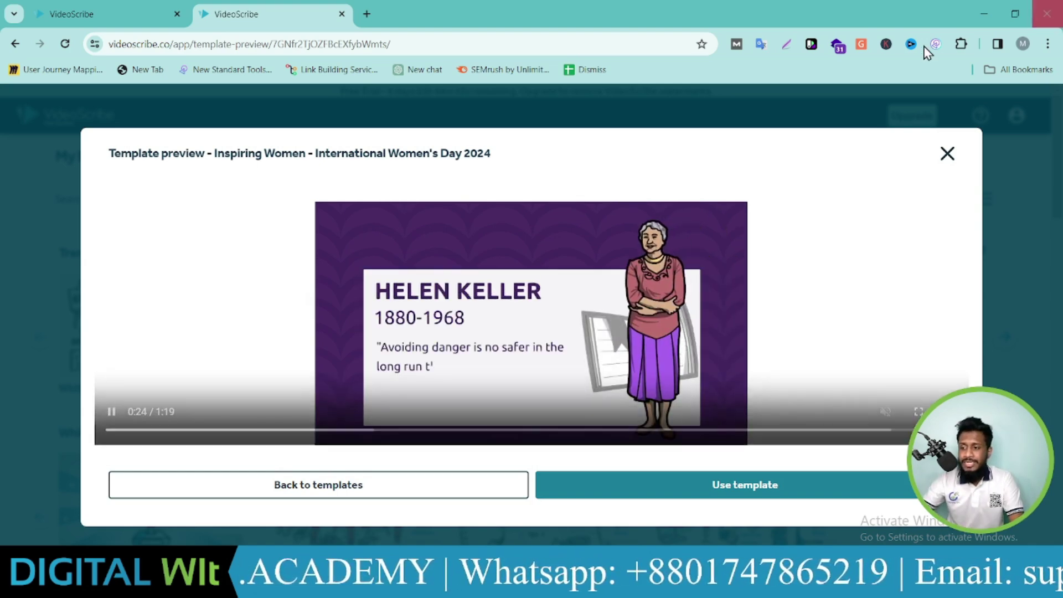
pyautogui.click(948, 160)
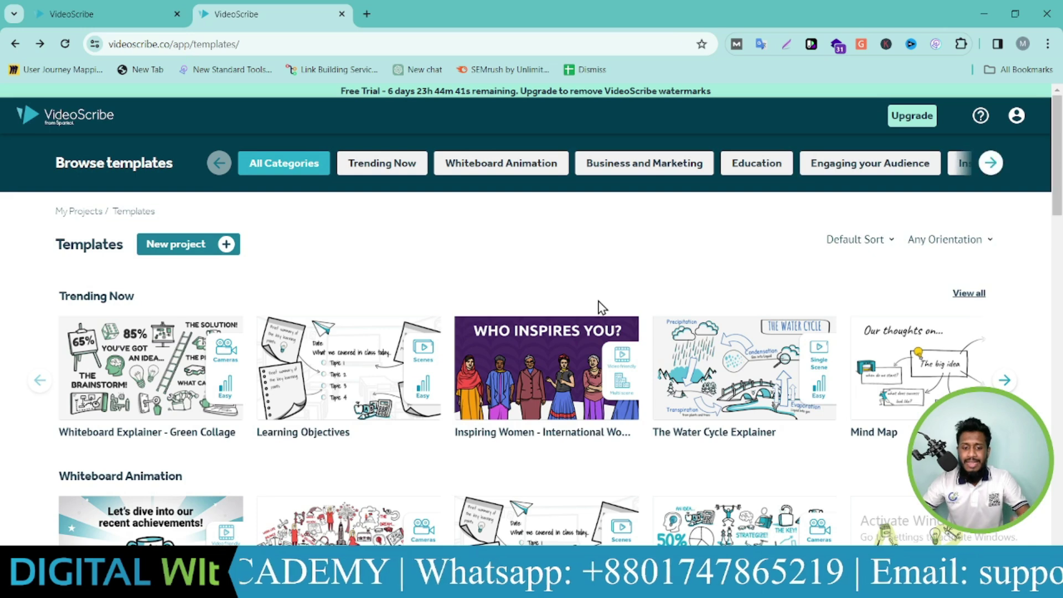
# - Play the preview of the Whiteboard Explainer - Green Collage template and close it
pyautogui.moveTo(319, 344)
pyautogui.click(380, 349)
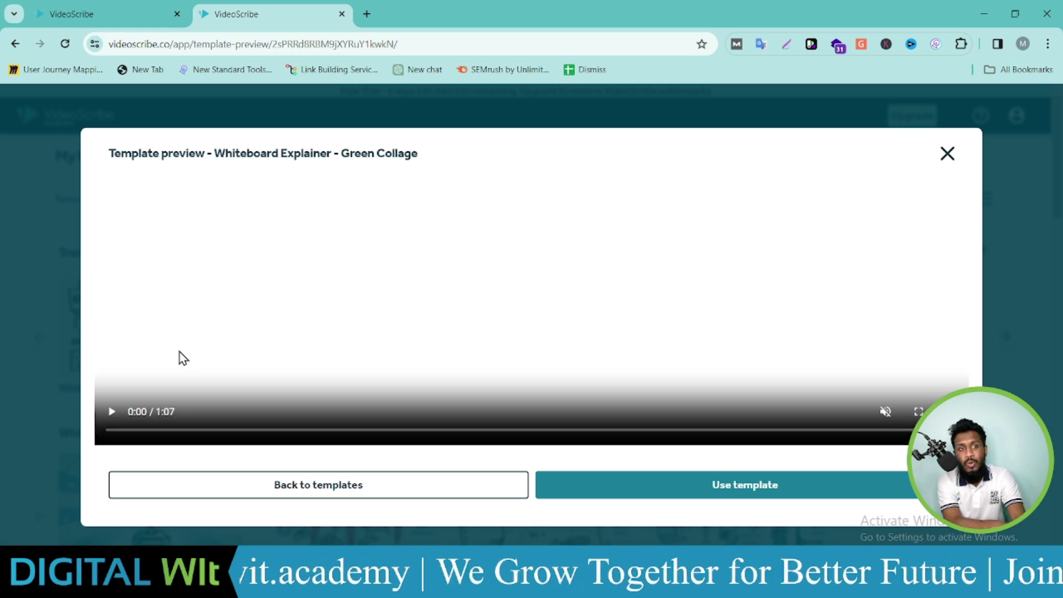
pyautogui.click(111, 412)
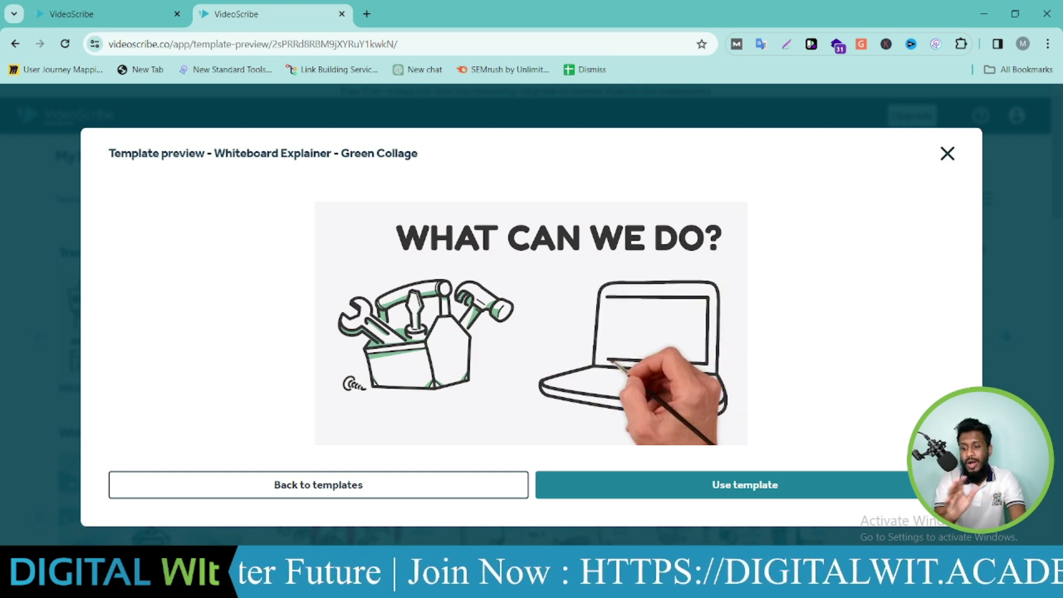
pyautogui.moveTo(769, 285)
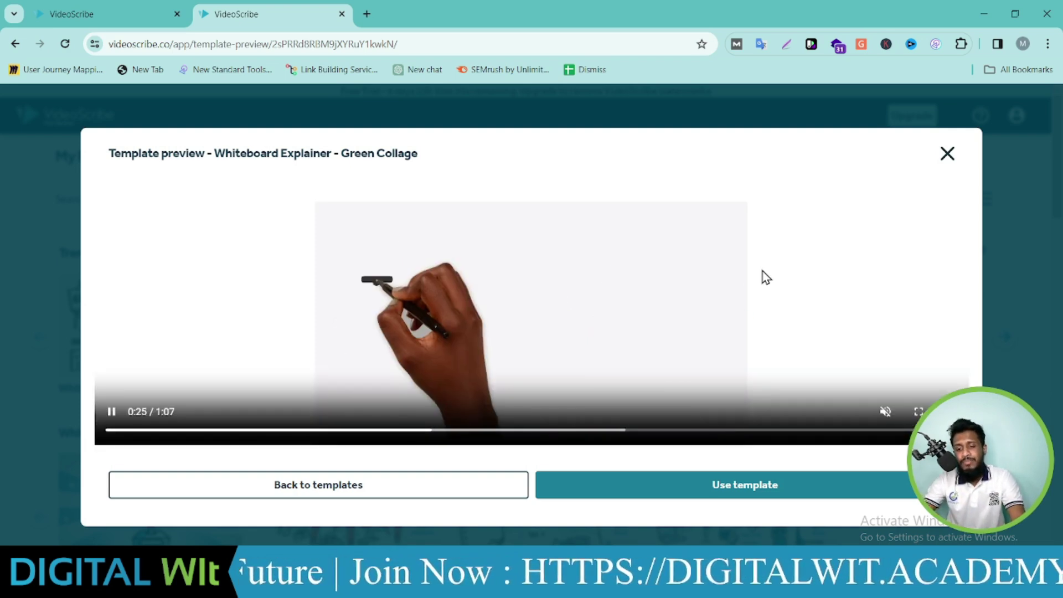
pyautogui.click(944, 154)
# - Leave the template gallery without creating a new project, open the existing Whiteboard Explainer - Green Collage project and dismiss its camera tutorial
pyautogui.scroll(-4, 418, 337)
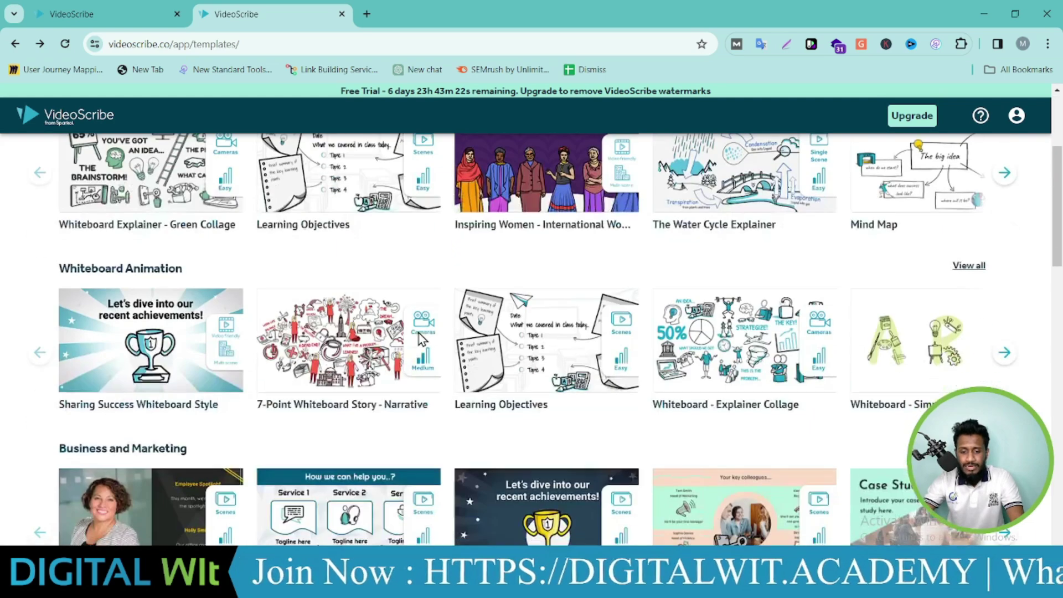
pyautogui.moveTo(362, 370)
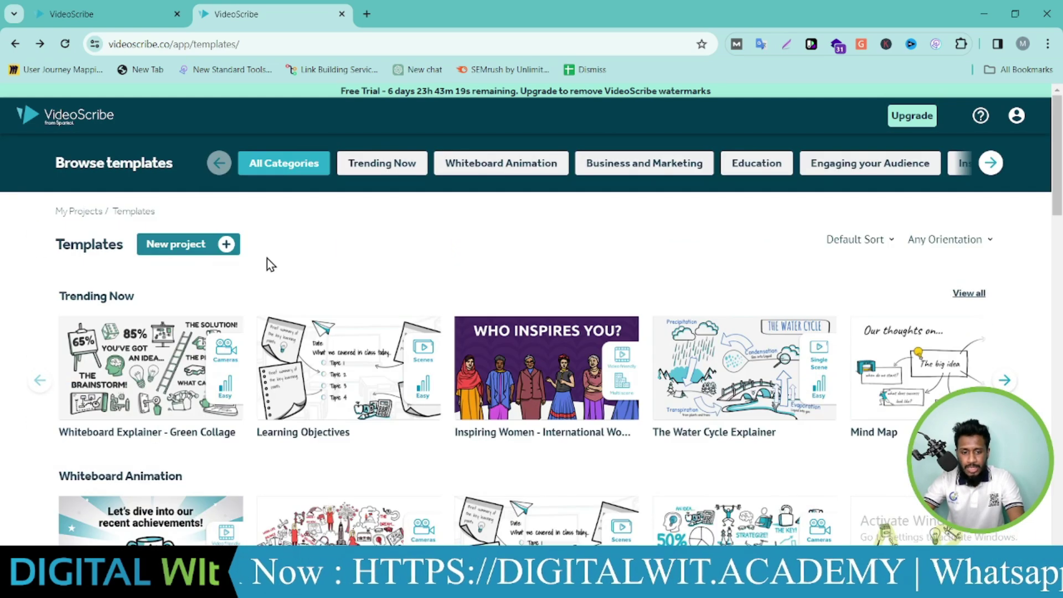
pyautogui.scroll(4, 267, 258)
pyautogui.click(224, 247)
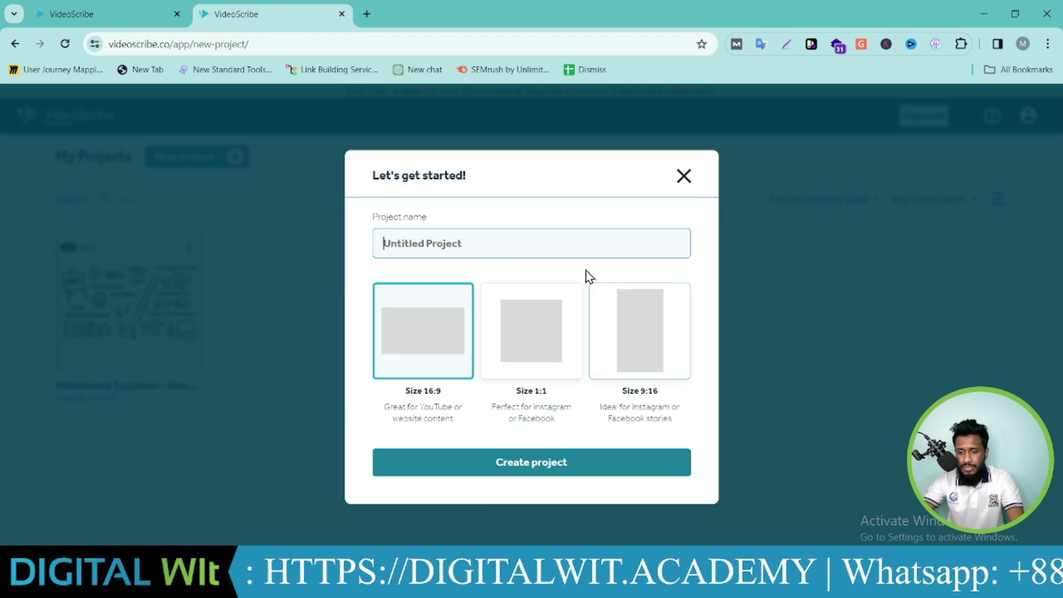
pyautogui.click(684, 176)
pyautogui.click(157, 392)
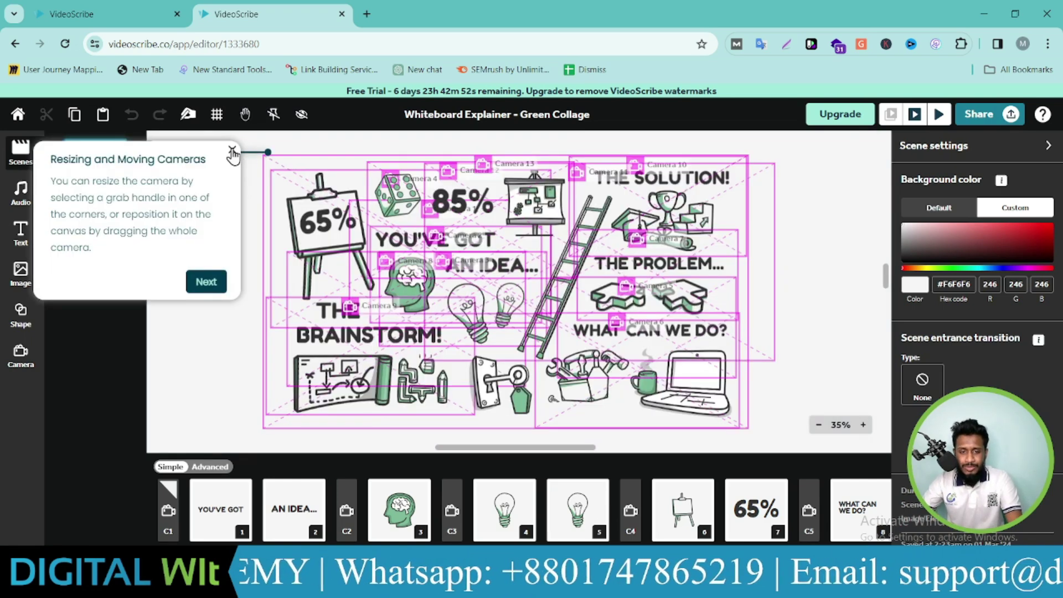
pyautogui.click(232, 150)
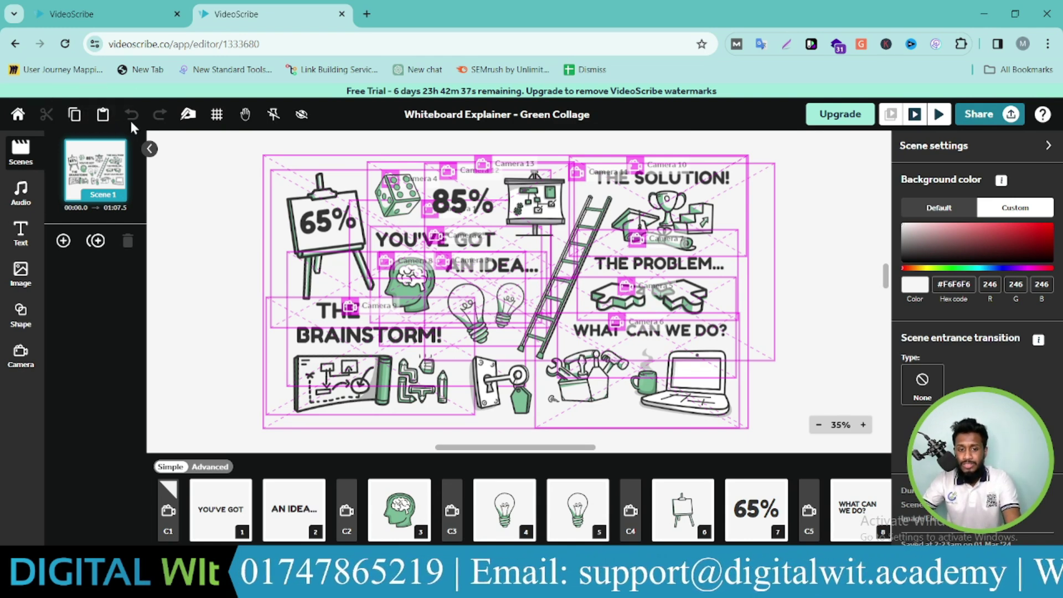
# - Open the default drawing hand options and look through the full range of pens and hands
pyautogui.click(189, 116)
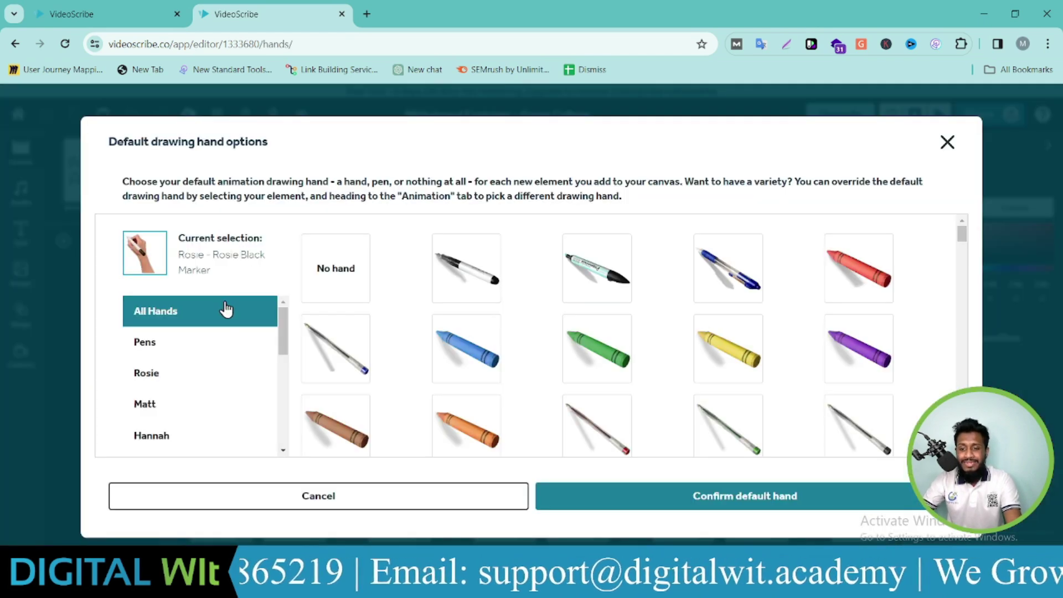
pyautogui.scroll(-3, 674, 268)
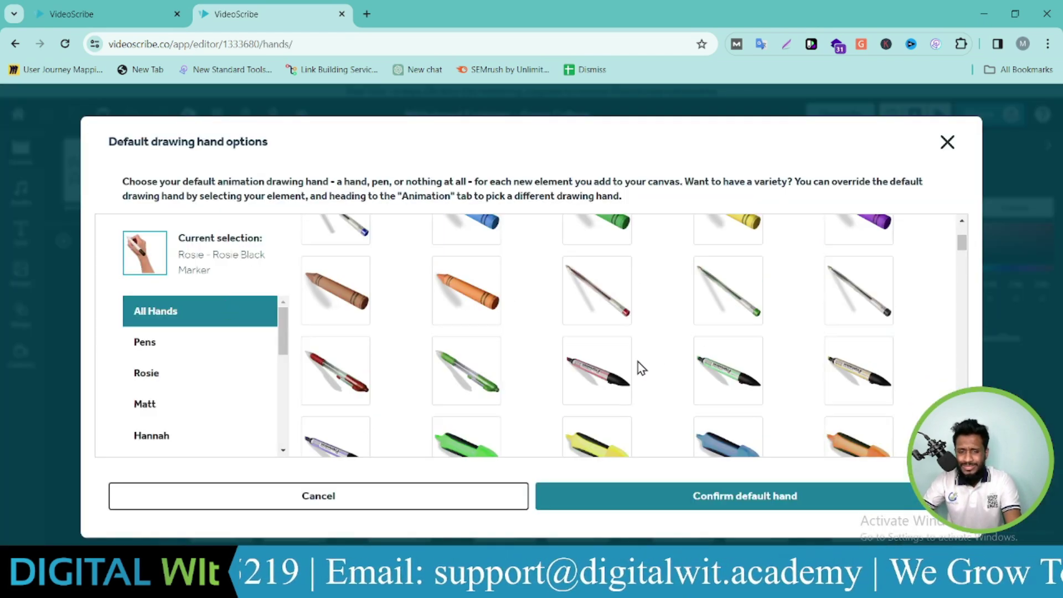
pyautogui.scroll(3, 642, 367)
pyautogui.scroll(-6, 660, 244)
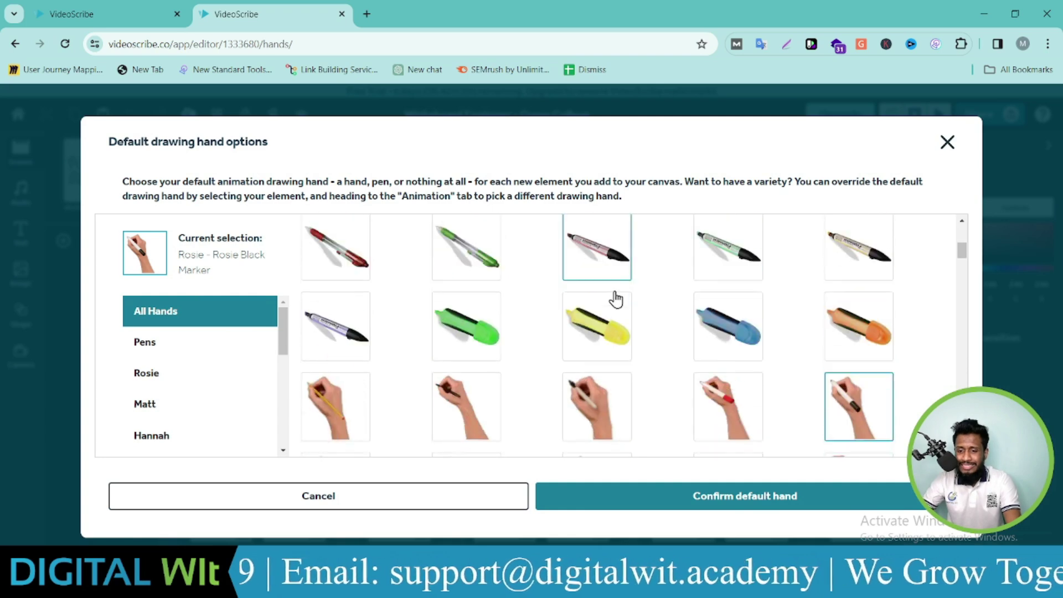
pyautogui.scroll(-3, 555, 351)
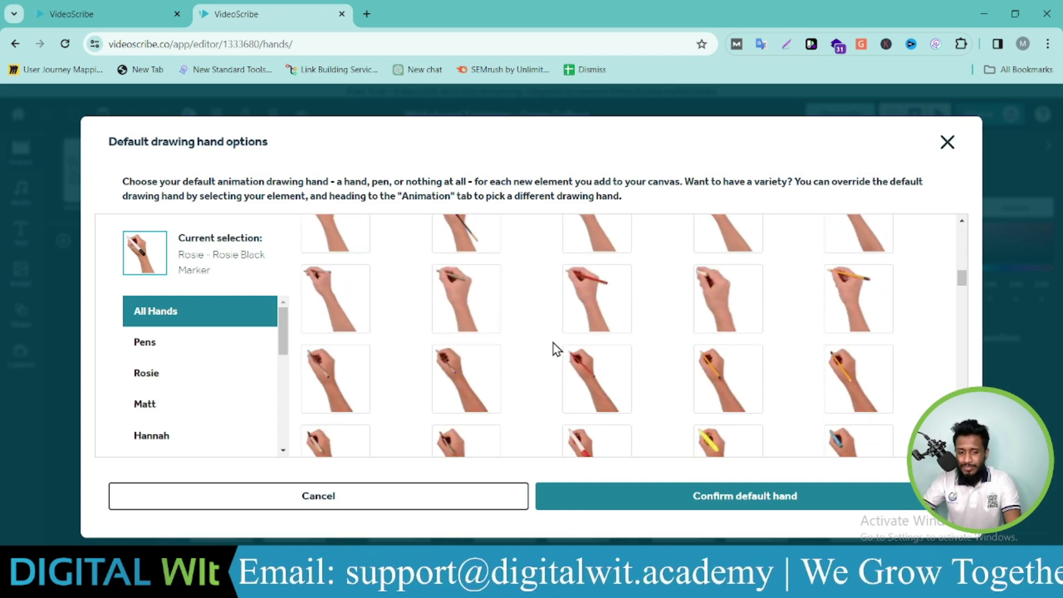
pyautogui.scroll(-5, 556, 361)
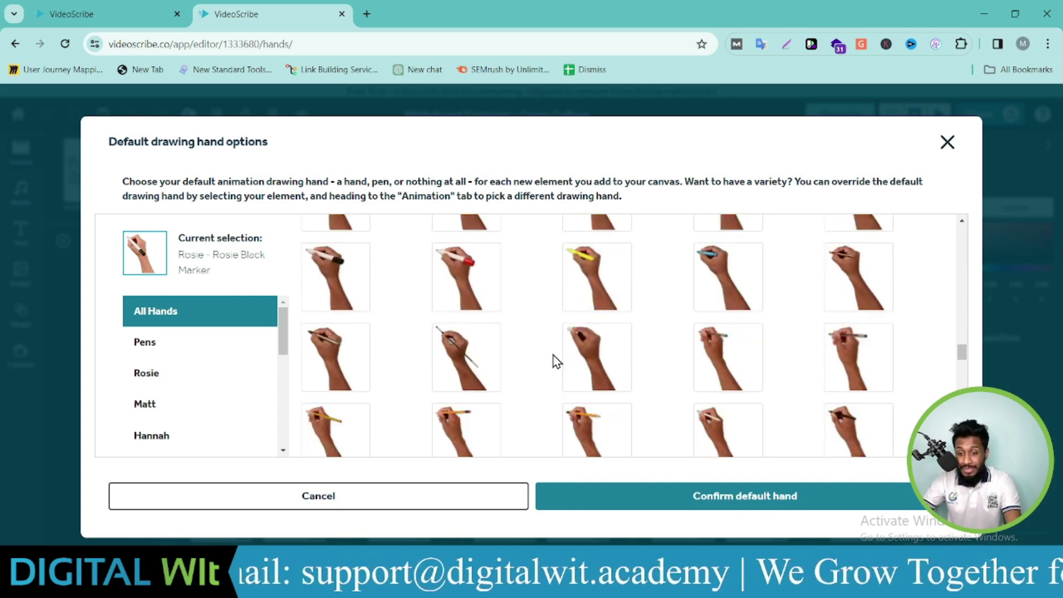
# - Browse the pen and hand categories, including Rosie, Mike and Billy, and set Jonny Black Biro as the default drawing hand
pyautogui.click(206, 343)
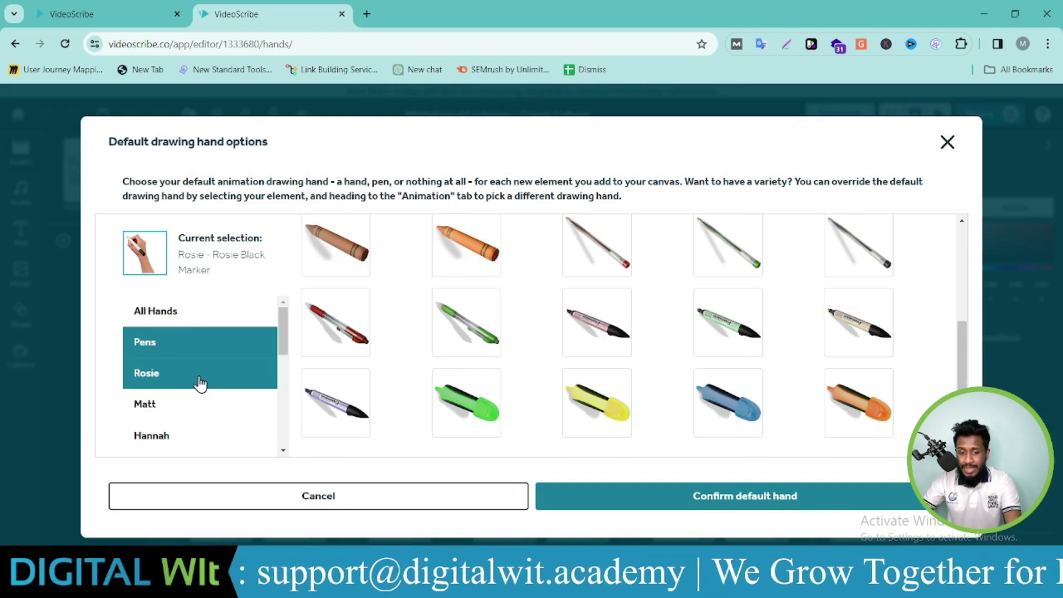
pyautogui.click(200, 382)
pyautogui.scroll(-2, 210, 410)
pyautogui.click(197, 420)
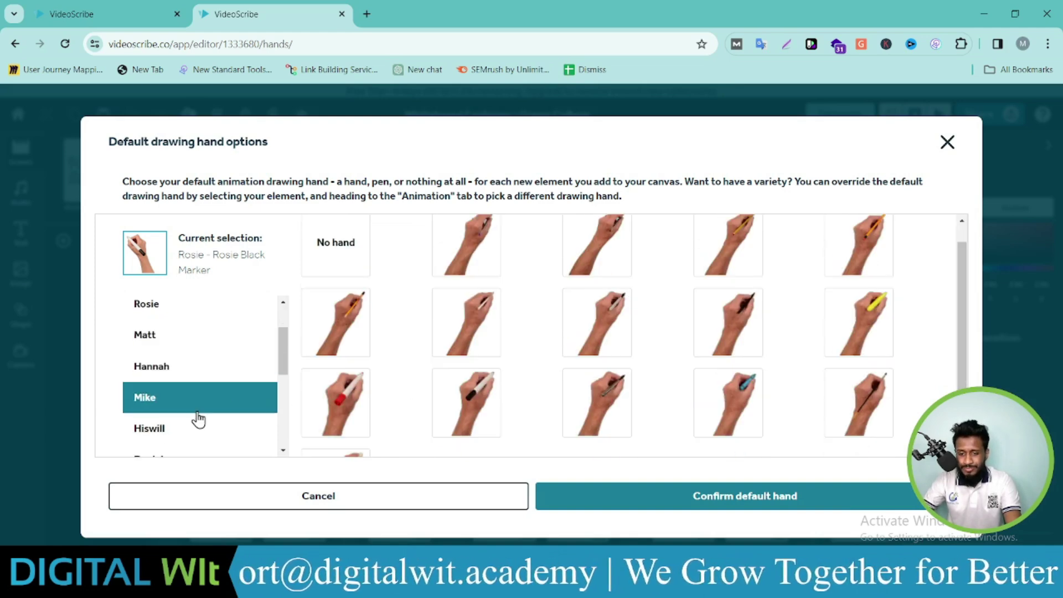
pyautogui.scroll(-6, 197, 420)
pyautogui.click(194, 412)
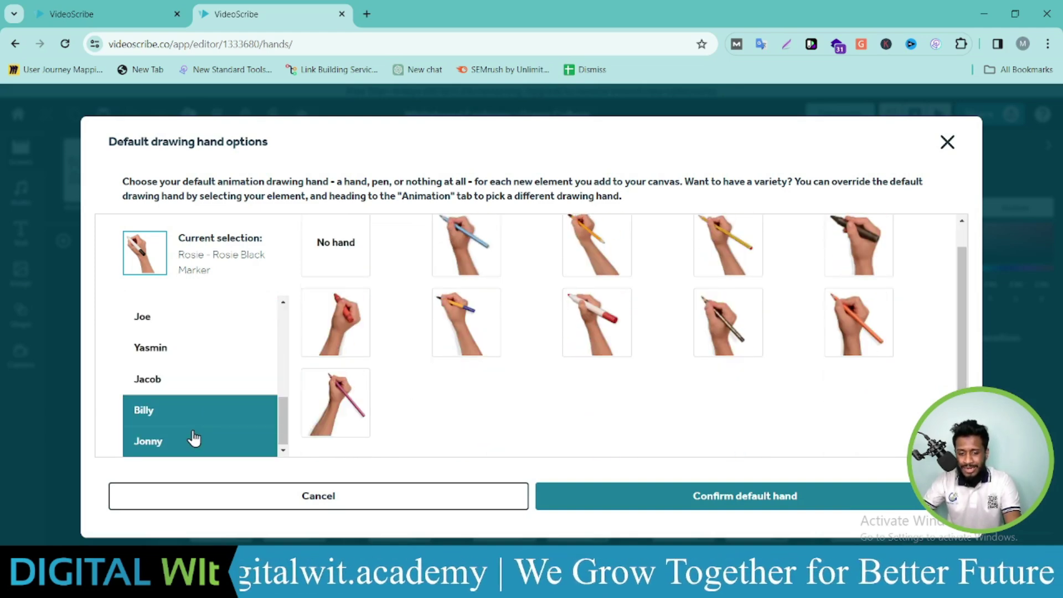
pyautogui.click(195, 438)
pyautogui.scroll(3, 206, 427)
pyautogui.click(475, 257)
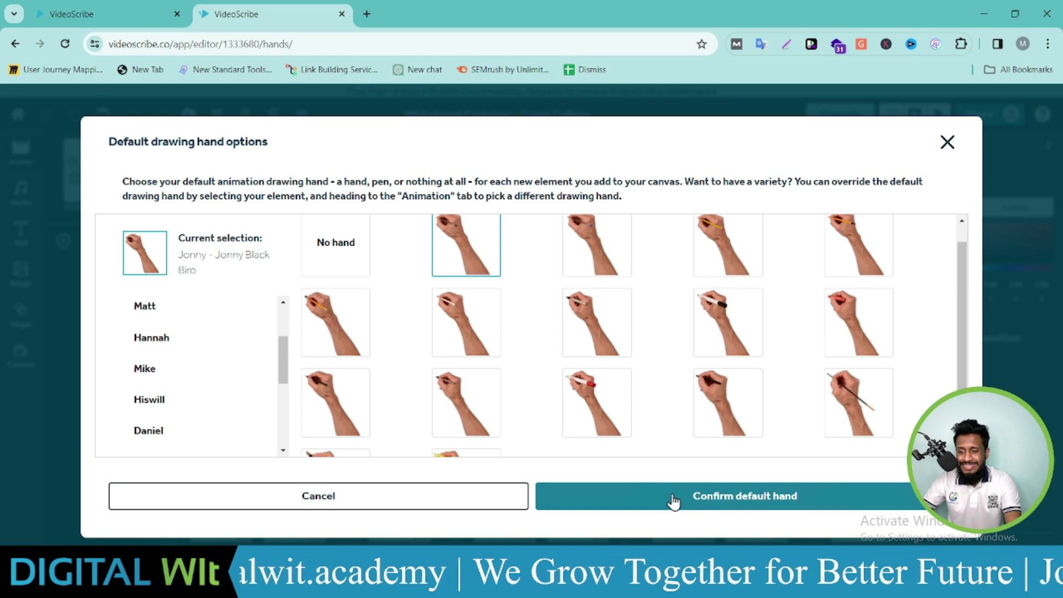
pyautogui.click(706, 493)
# - Toggle the canvas grid on and off to compare the two views, leaving it hidden
pyautogui.click(216, 114)
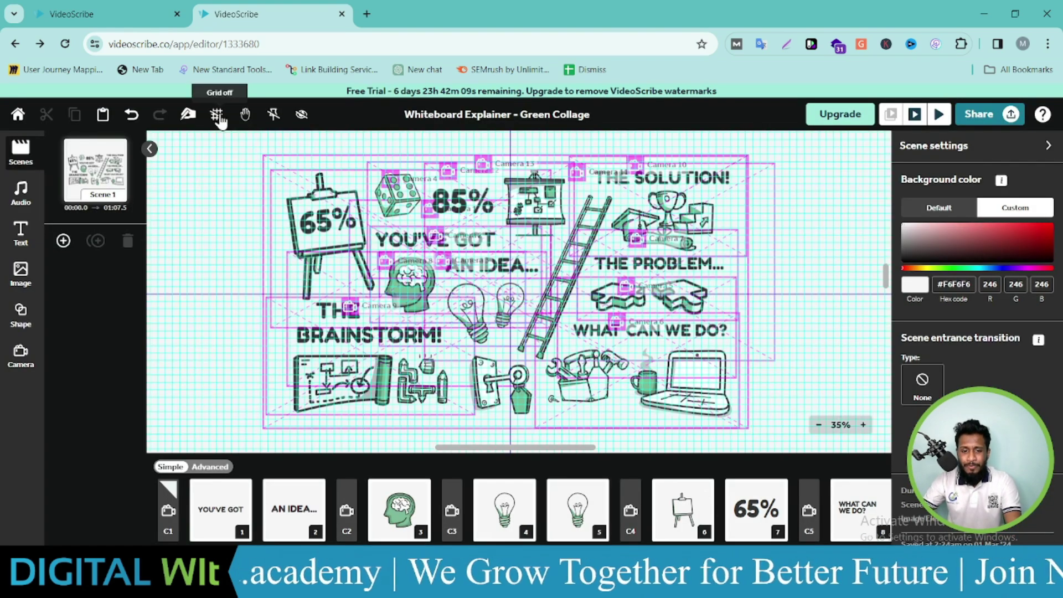
pyautogui.click(217, 114)
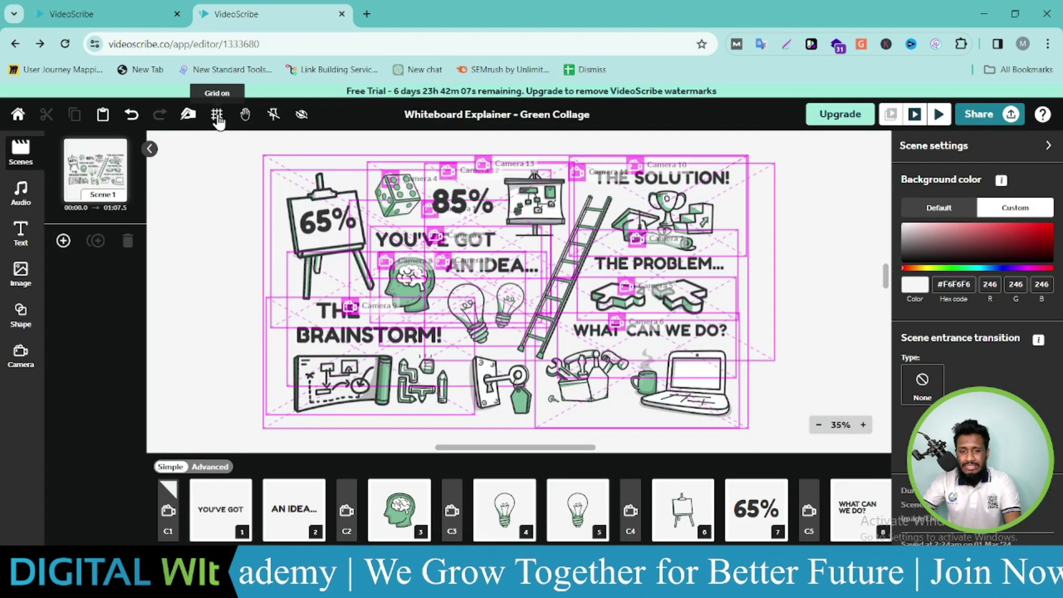
pyautogui.click(217, 114)
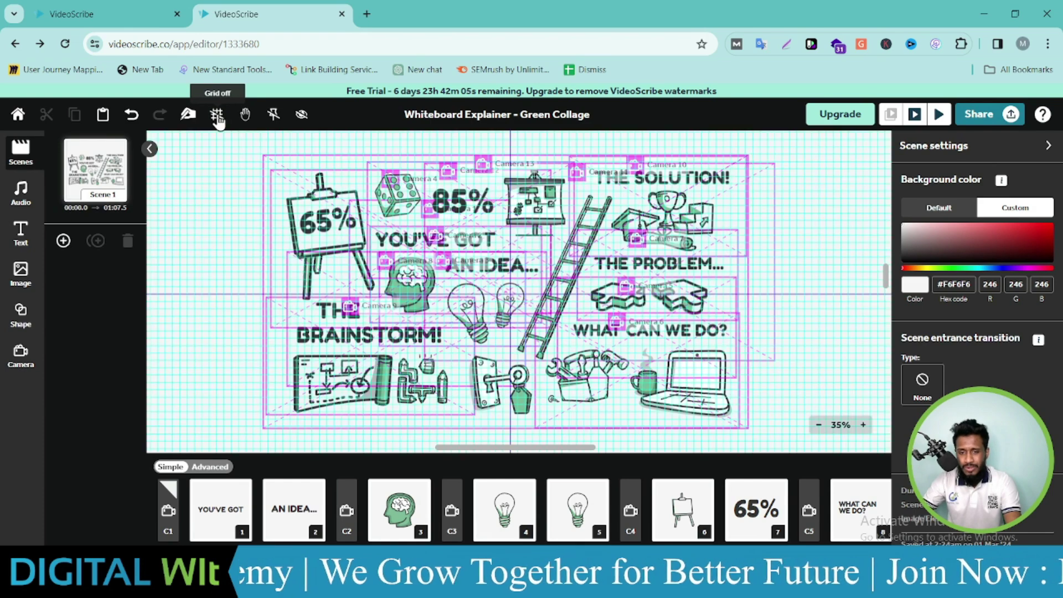
pyautogui.click(217, 114)
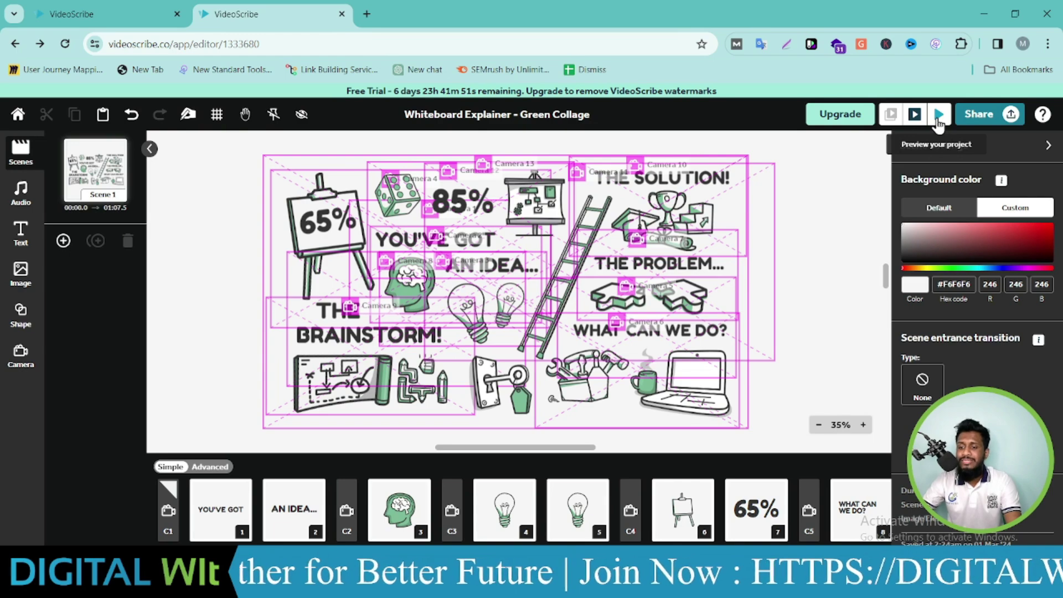
# - Select the trophy image and the YOU'VE GOT text, and examine the text's transform, font and appearance settings
pyautogui.click(647, 197)
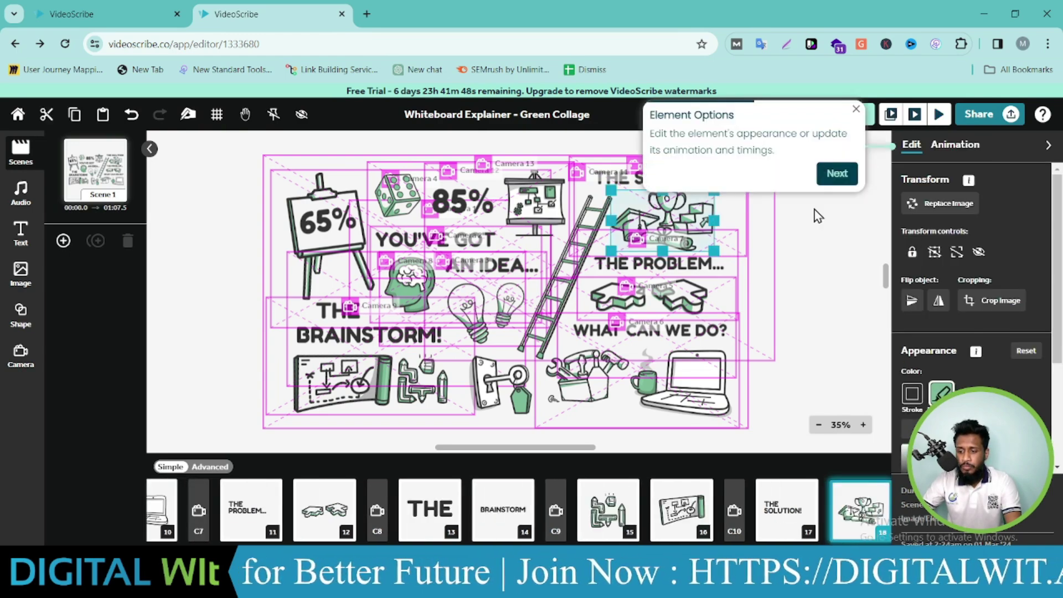
pyautogui.hscroll(-10, 350, 491)
pyautogui.click(221, 510)
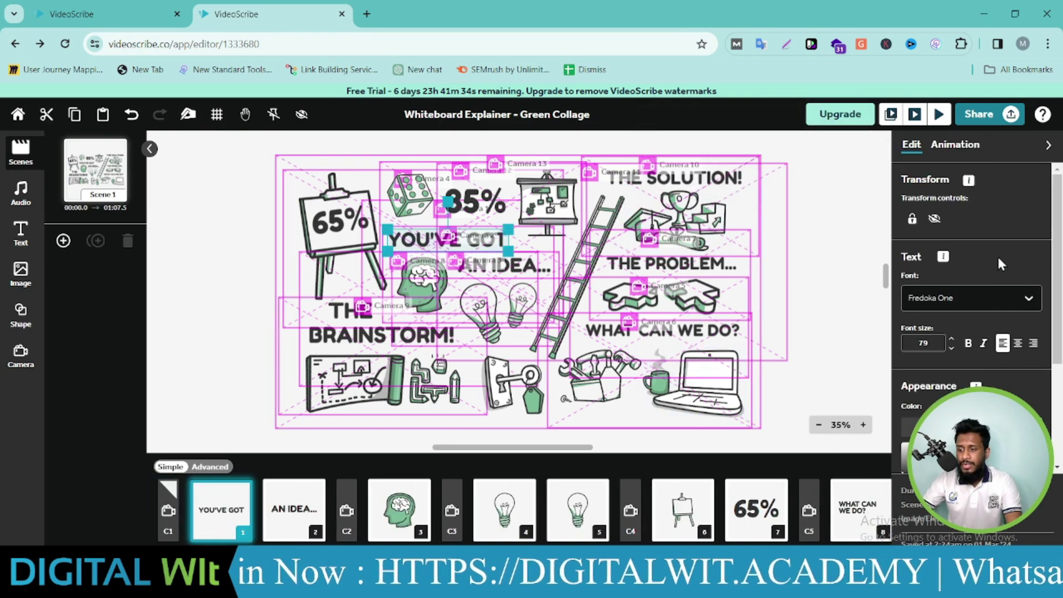
pyautogui.click(979, 288)
pyautogui.scroll(-1, 979, 293)
pyautogui.scroll(3, 954, 335)
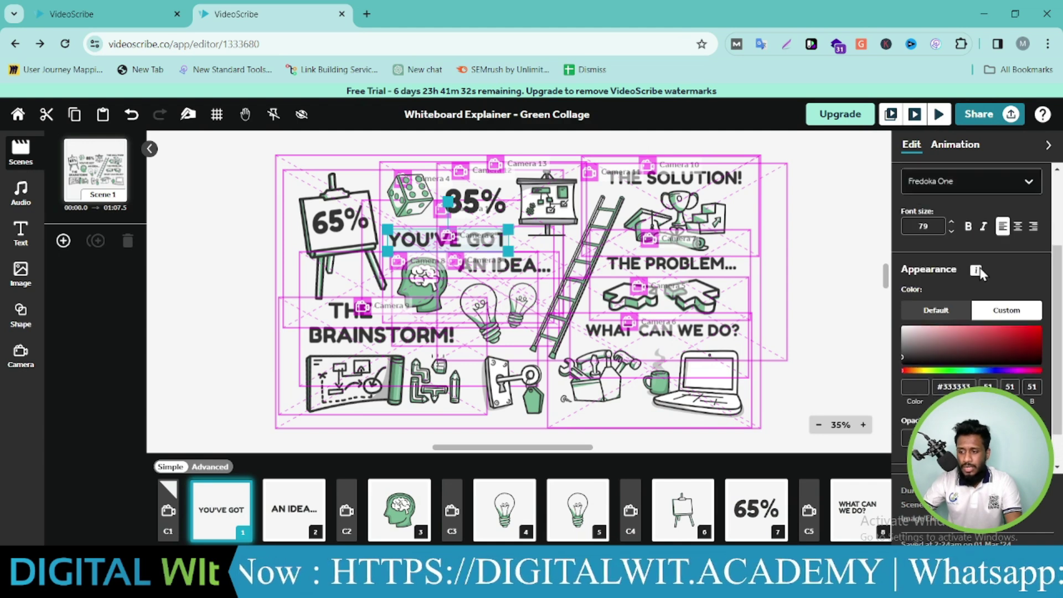
pyautogui.scroll(-3, 986, 235)
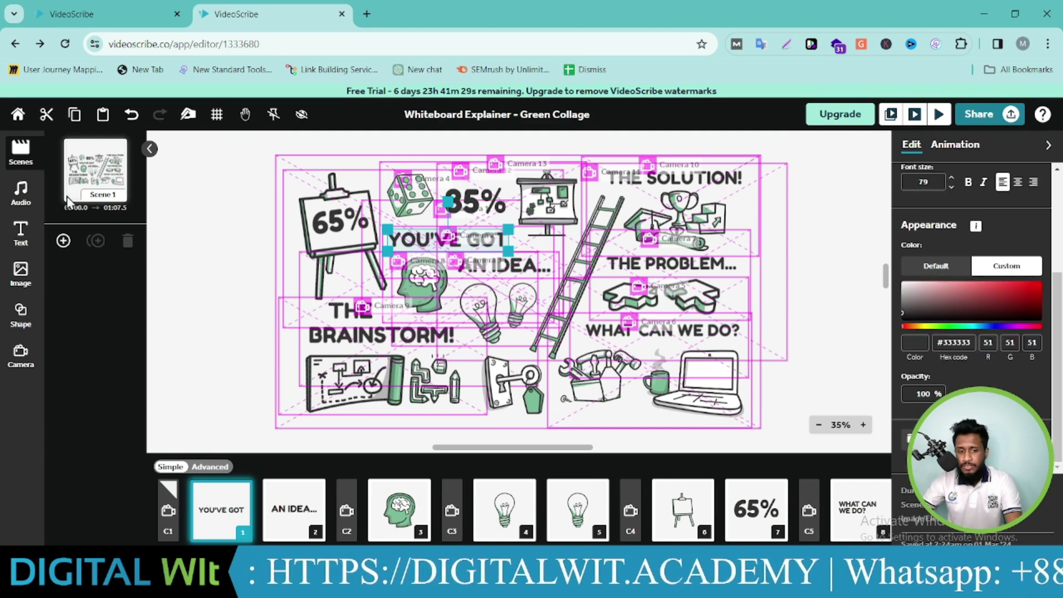
# - Try fitting the starting camera of a new blank scene to the current view, and delete that scene
pyautogui.click(63, 241)
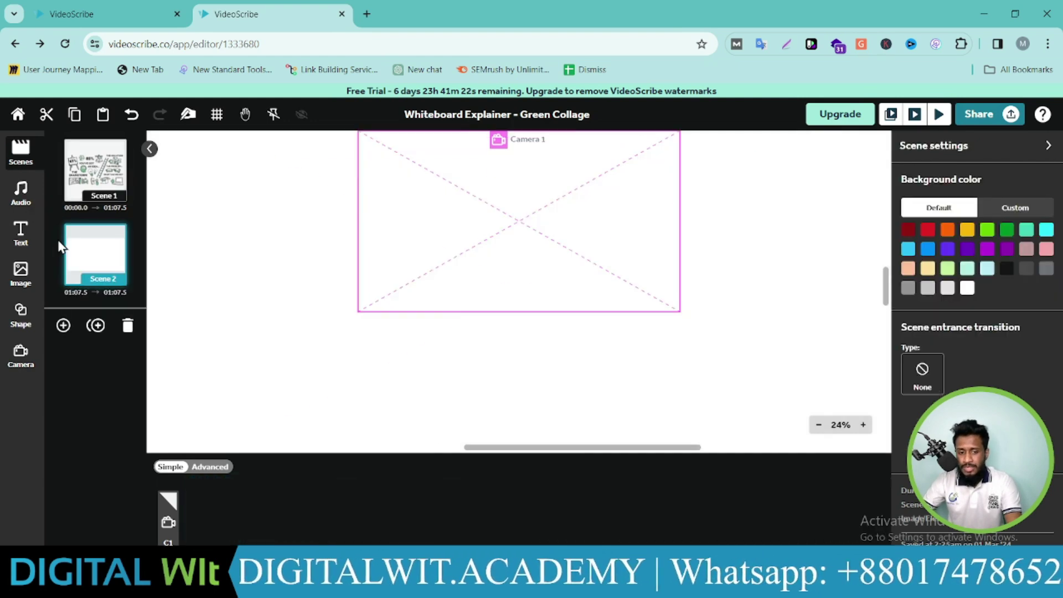
pyautogui.click(170, 526)
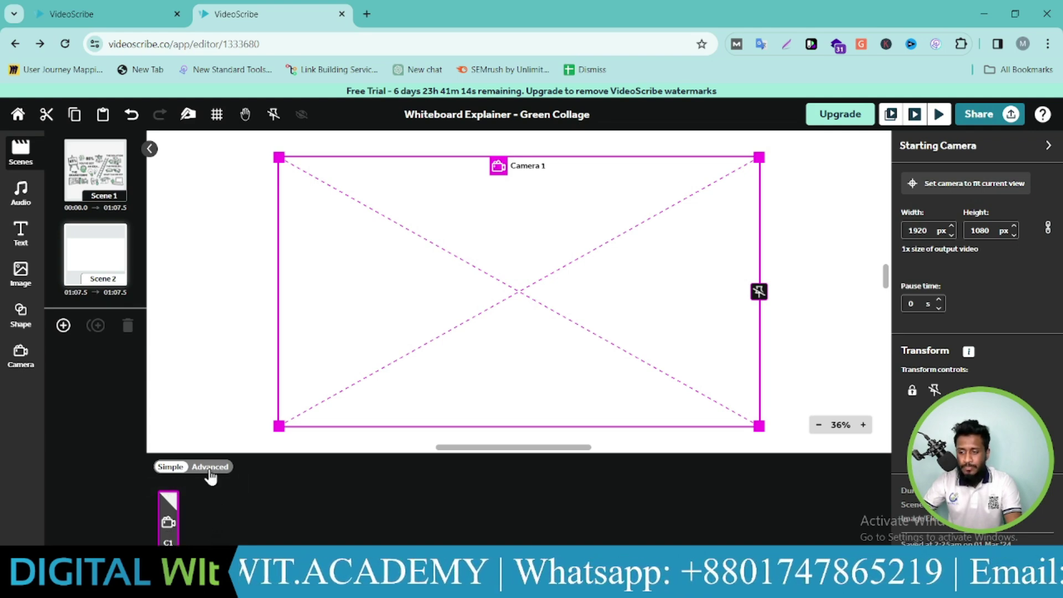
pyautogui.click(977, 185)
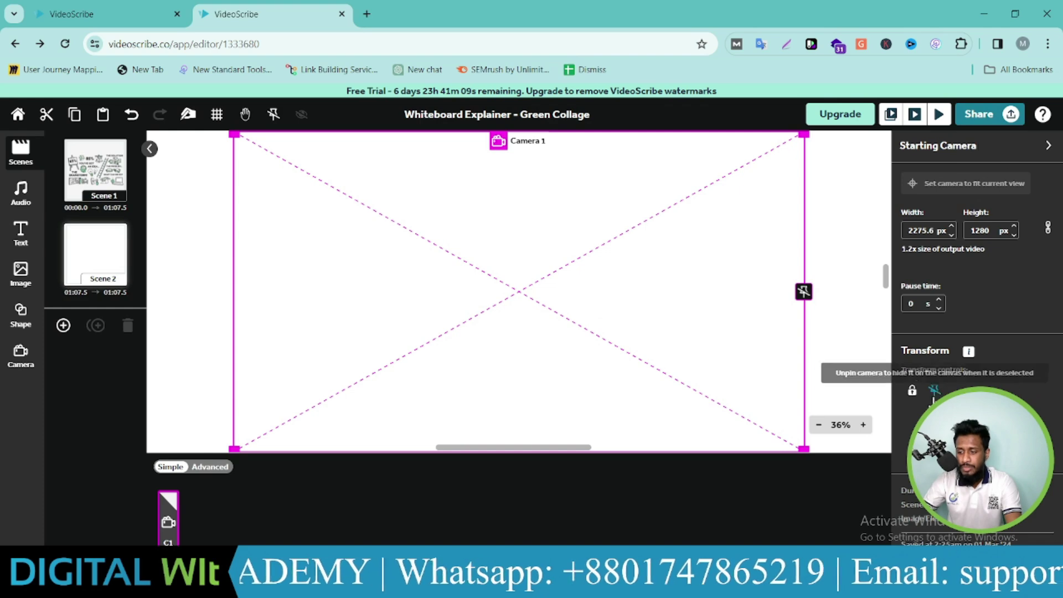
pyautogui.click(160, 383)
pyautogui.click(127, 327)
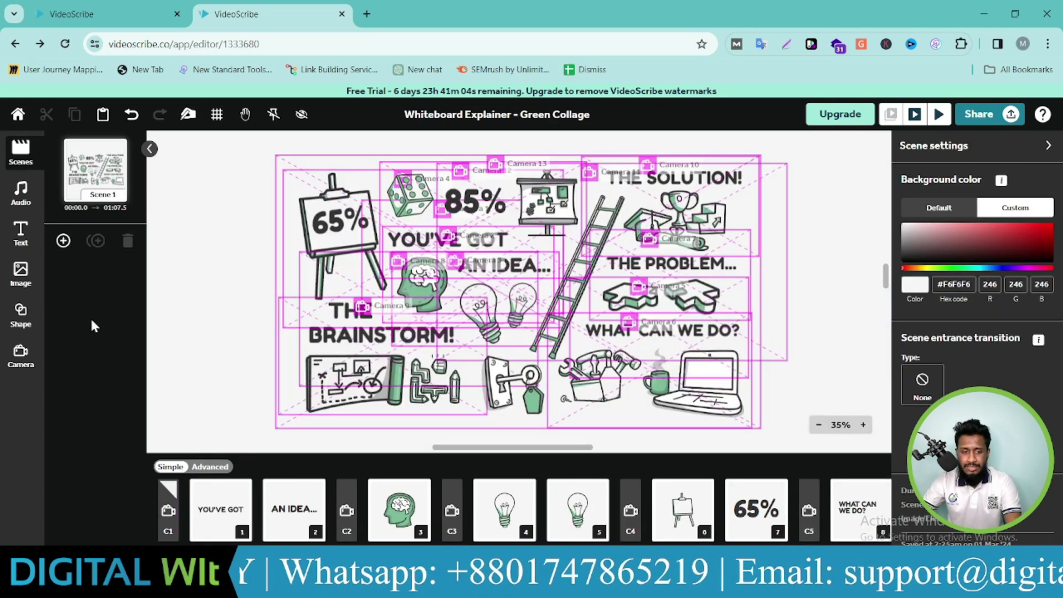
# - Add the first track in the audio library, Adrenaline Ju..., to the project and dismiss the Project Audio tip
pyautogui.click(21, 191)
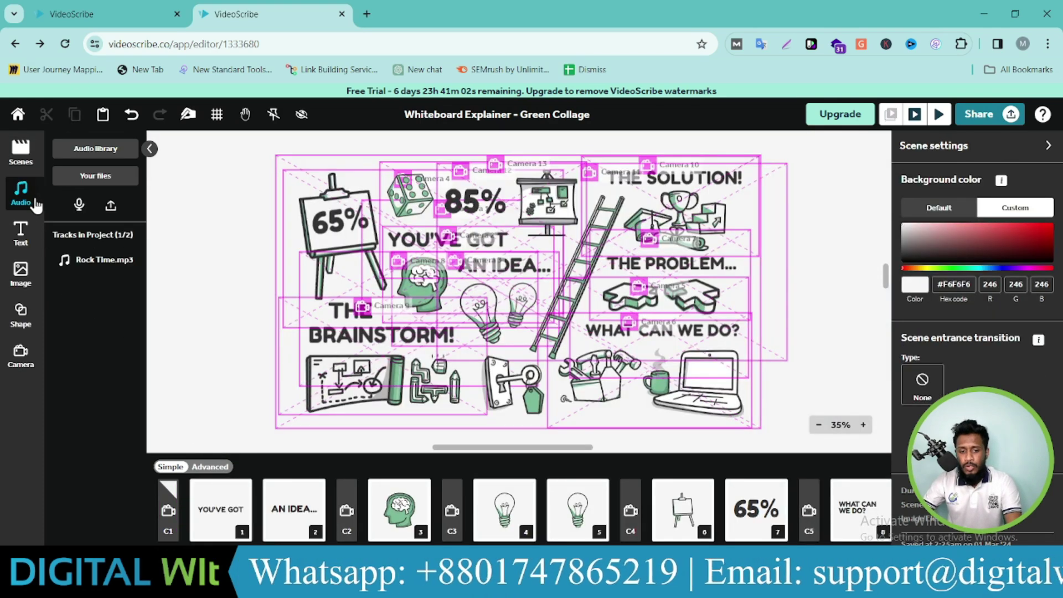
pyautogui.click(103, 149)
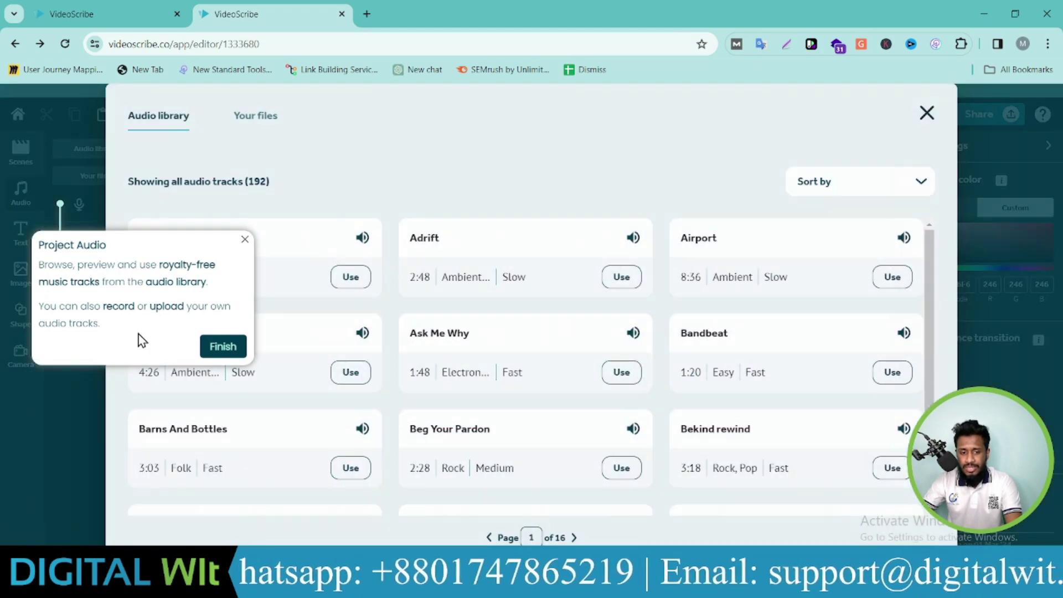
pyautogui.click(223, 347)
pyautogui.click(351, 277)
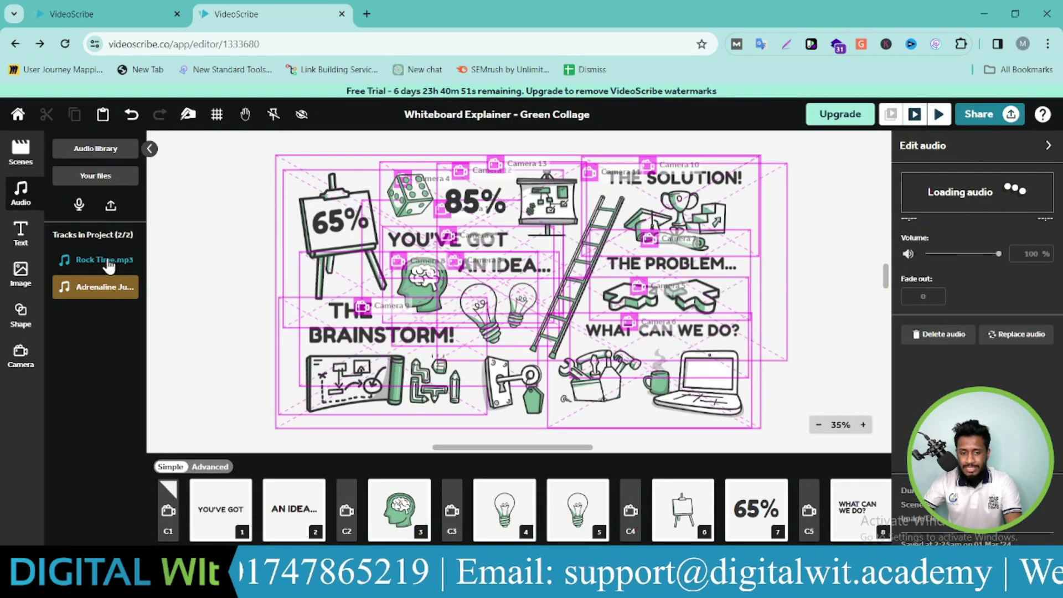
# - Insert a text element on the canvas and clear its placeholder text
pyautogui.click(21, 233)
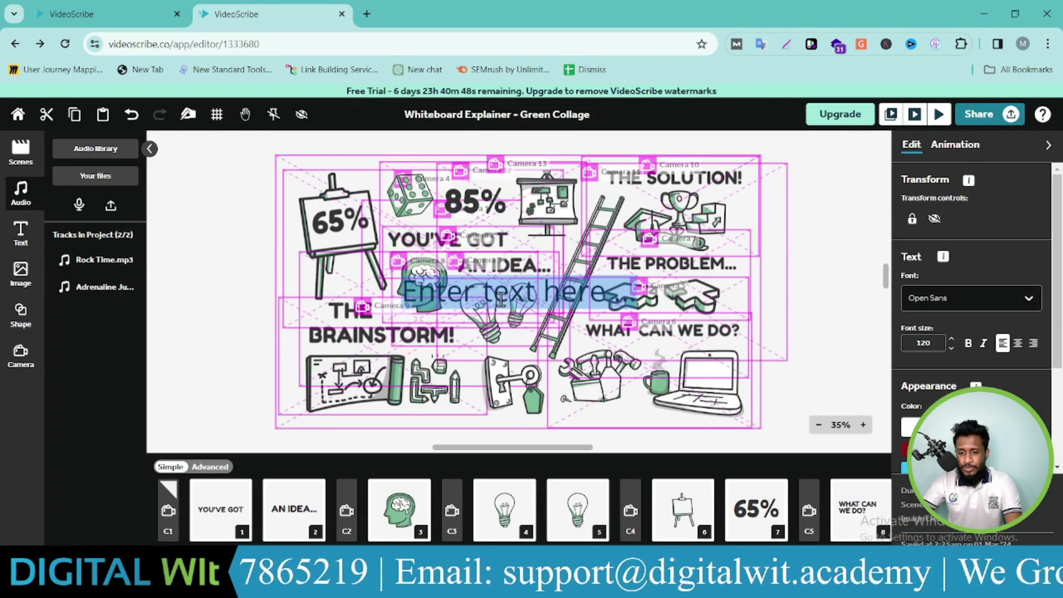
pyautogui.click(606, 286)
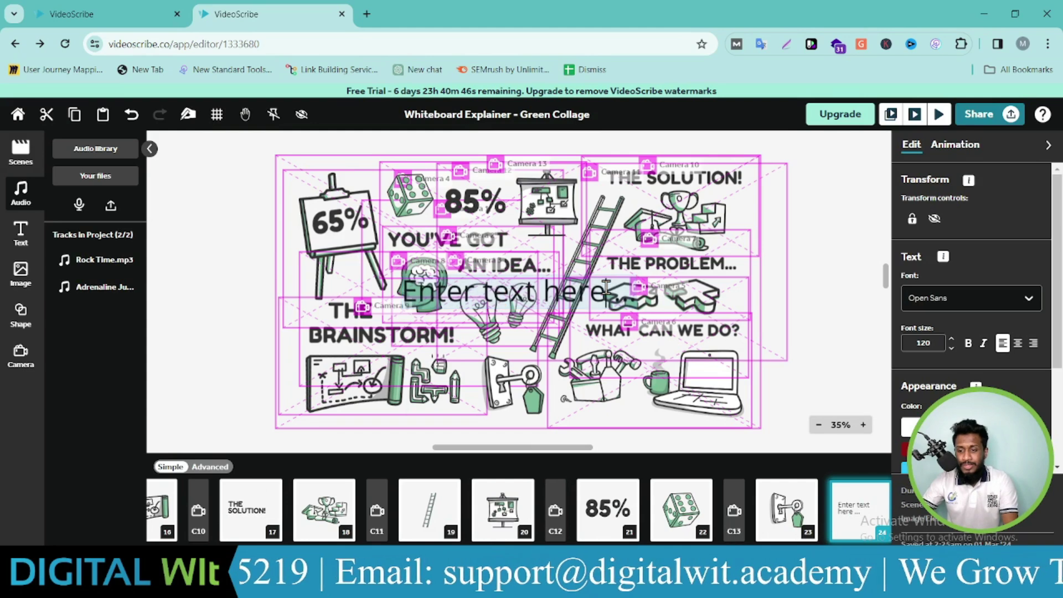
pyautogui.tripleClick(485, 294)
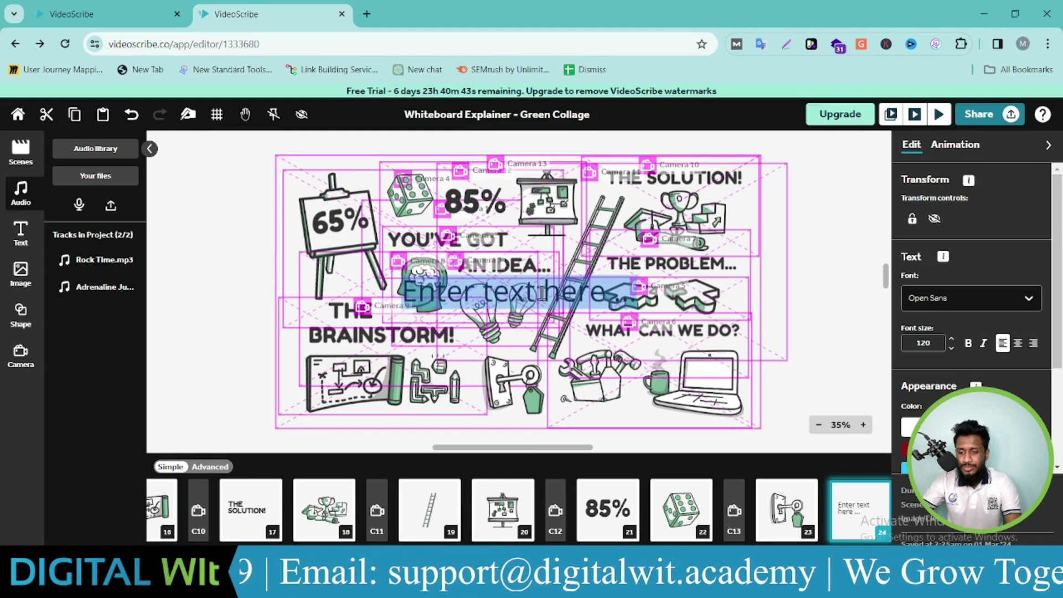
pyautogui.press('BackSpace')
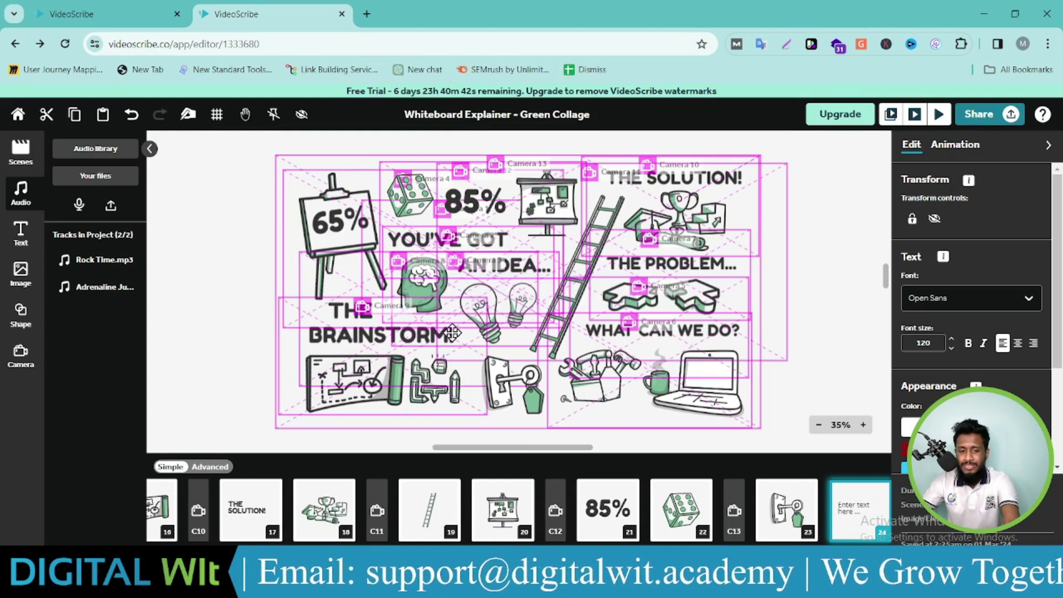
# - Check the image and shape options without inserting anything, and add a camera at the end of the timeline
pyautogui.click(21, 285)
pyautogui.click(19, 336)
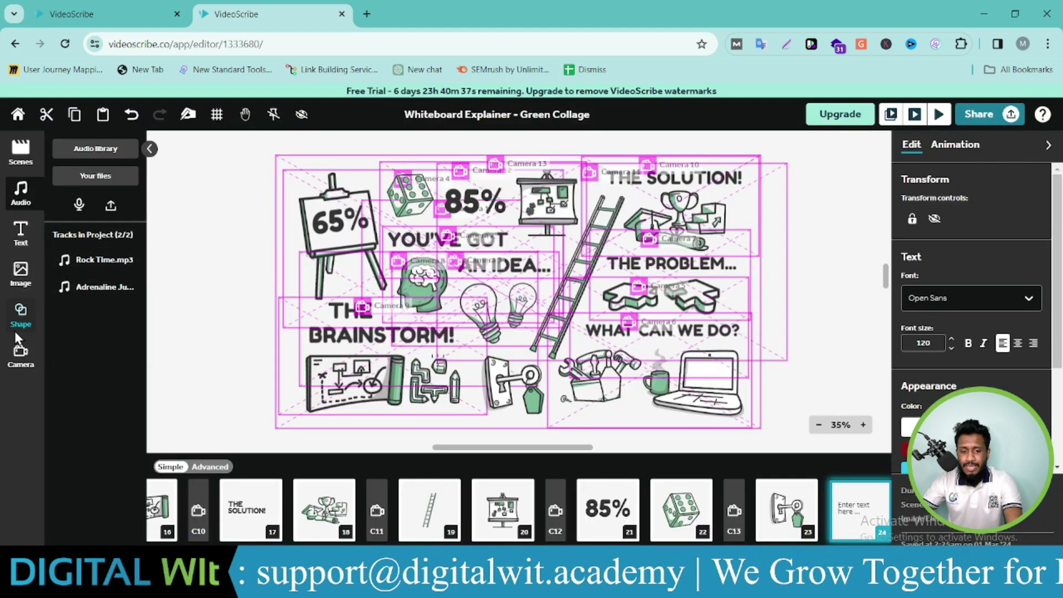
pyautogui.click(21, 357)
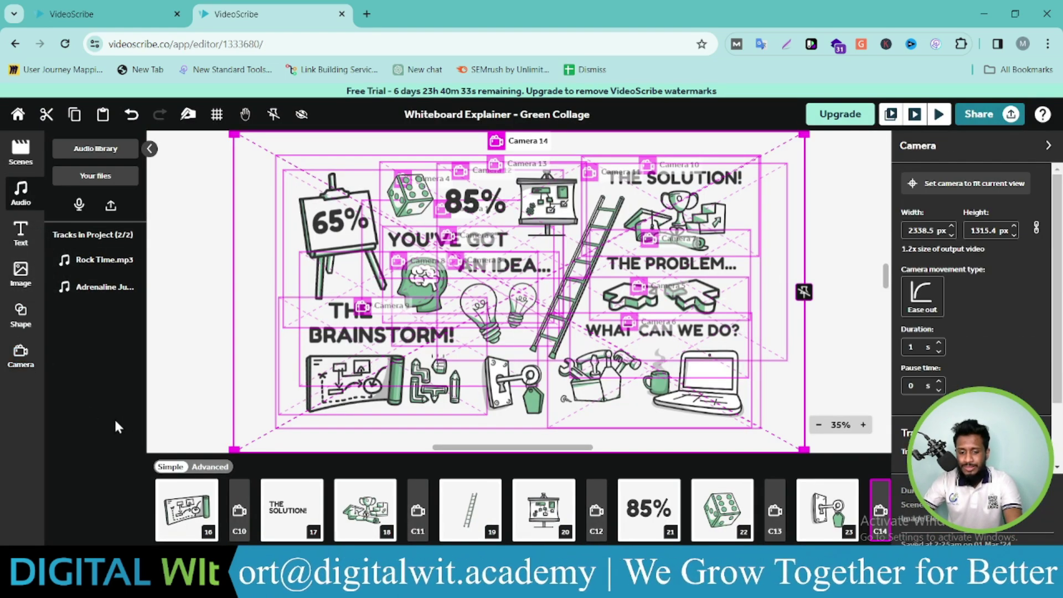
# - Return to the start of the timeline, play the project preview and clear the canvas selection
pyautogui.scroll(15, 162, 524)
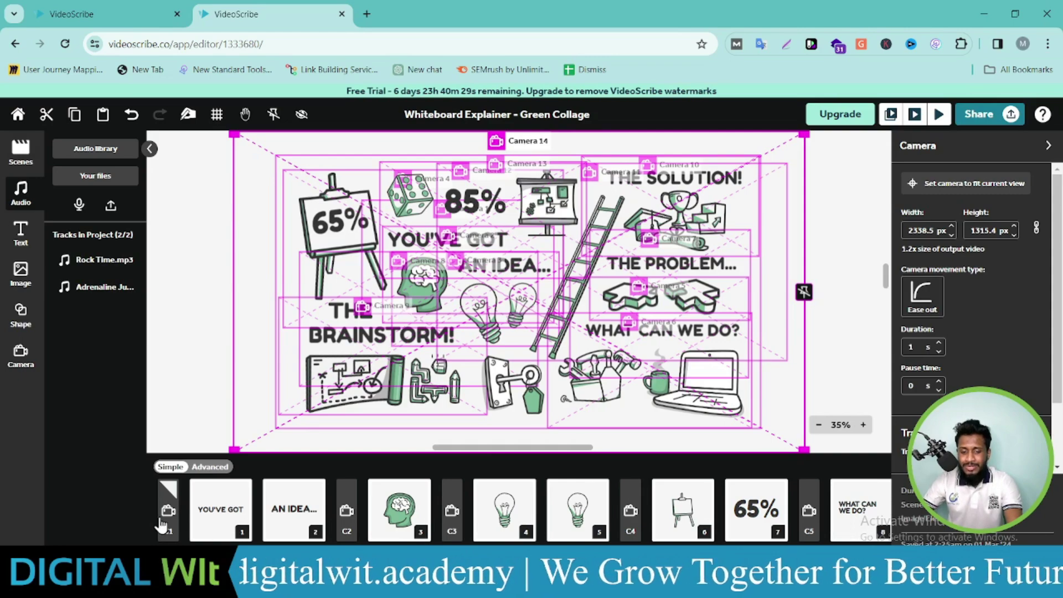
pyautogui.click(939, 115)
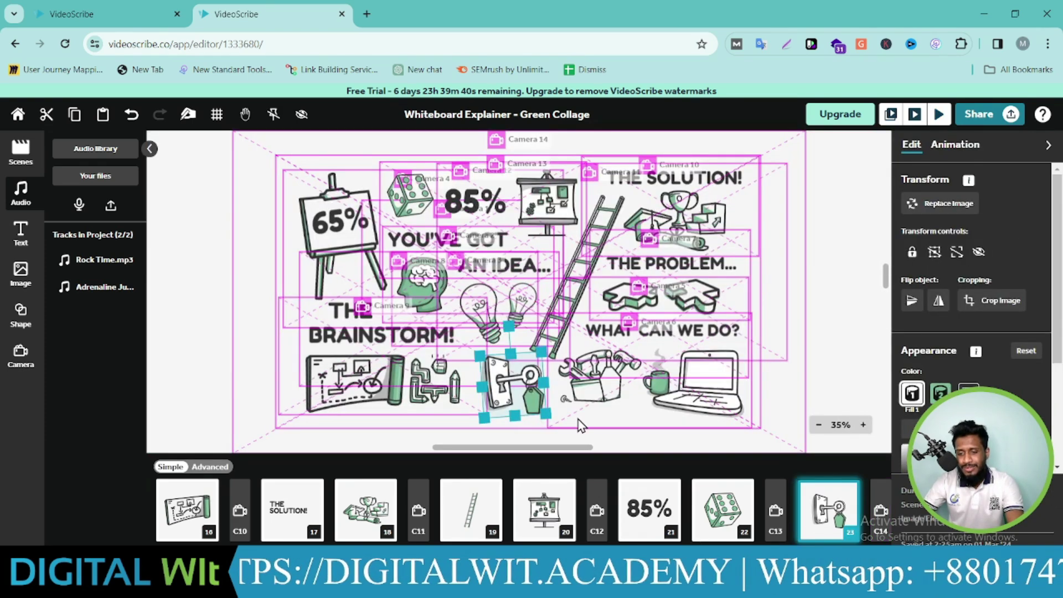
pyautogui.click(576, 422)
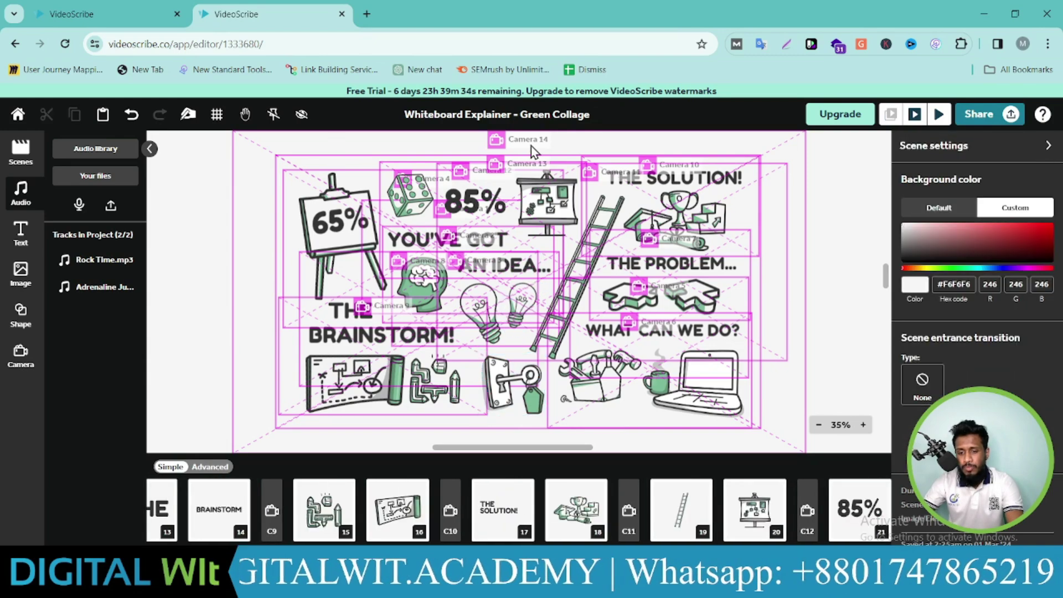
# - Examine the WHAT CAN WE DO? text, small light bulb, easel and 65% elements in the timeline, and start the project preview again
pyautogui.click(631, 331)
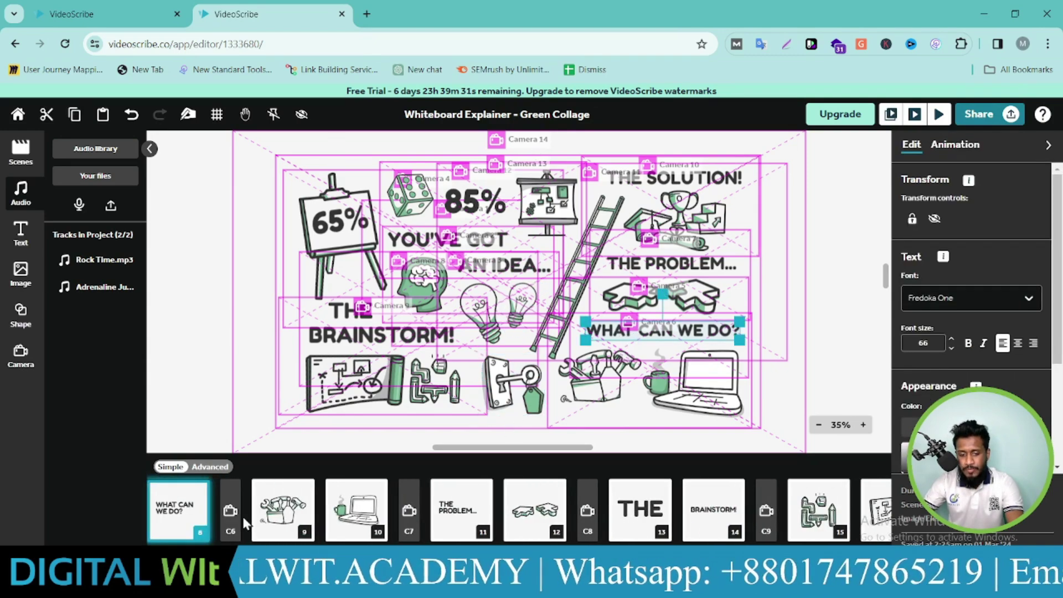
pyautogui.scroll(5, 388, 509)
pyautogui.click(578, 510)
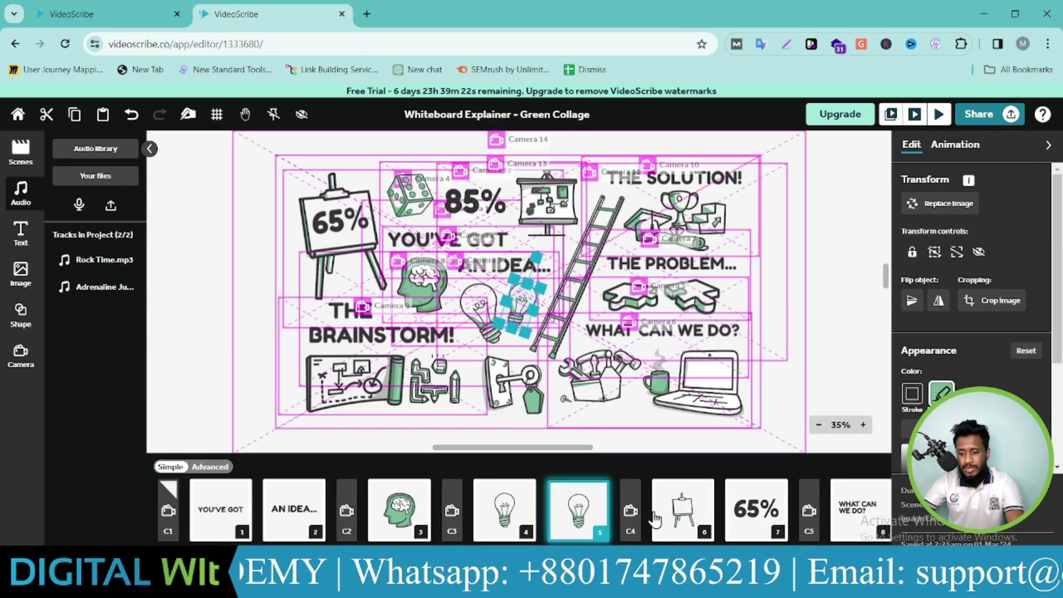
pyautogui.click(682, 510)
pyautogui.click(756, 509)
pyautogui.click(858, 509)
pyautogui.click(939, 114)
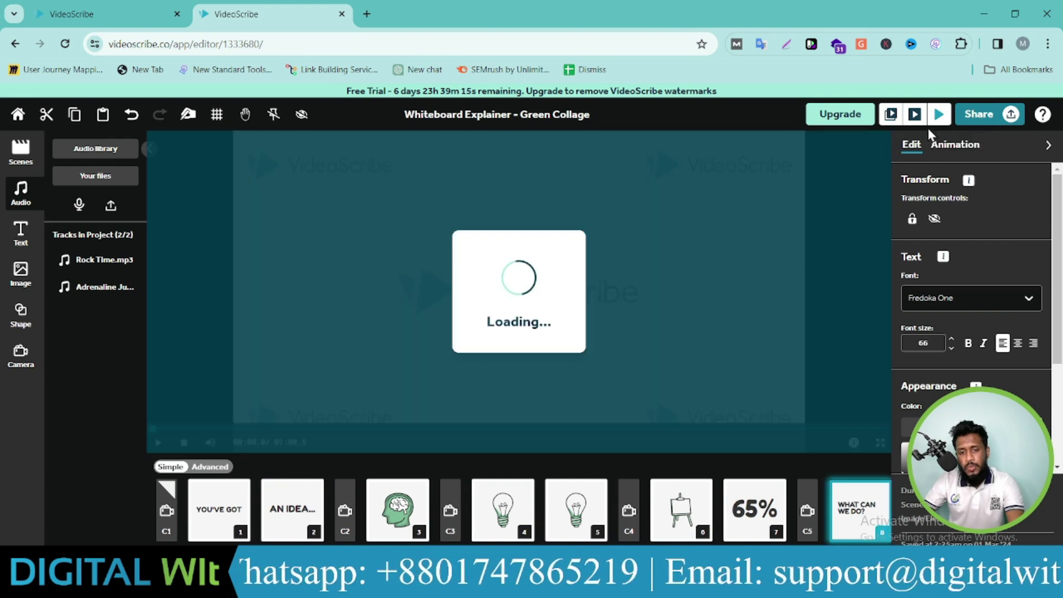